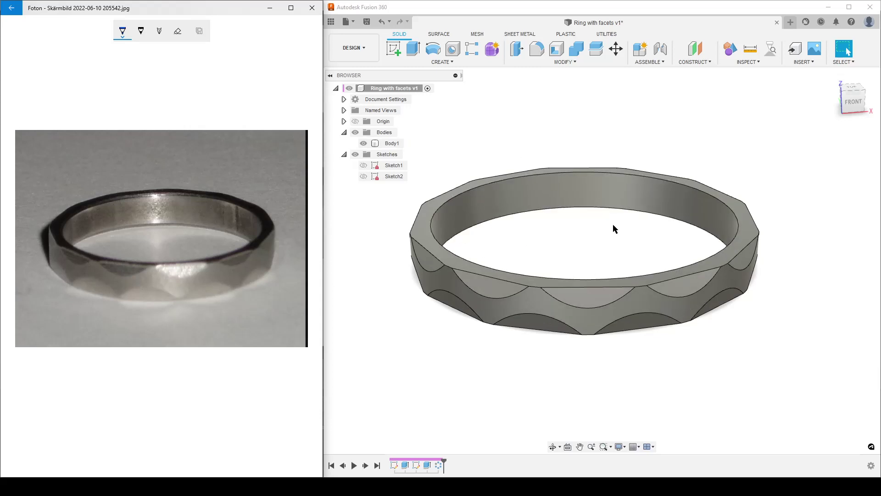
Step: Create a new empty design, then switch to the Photos app and maximize the reference ring picture
click(790, 22)
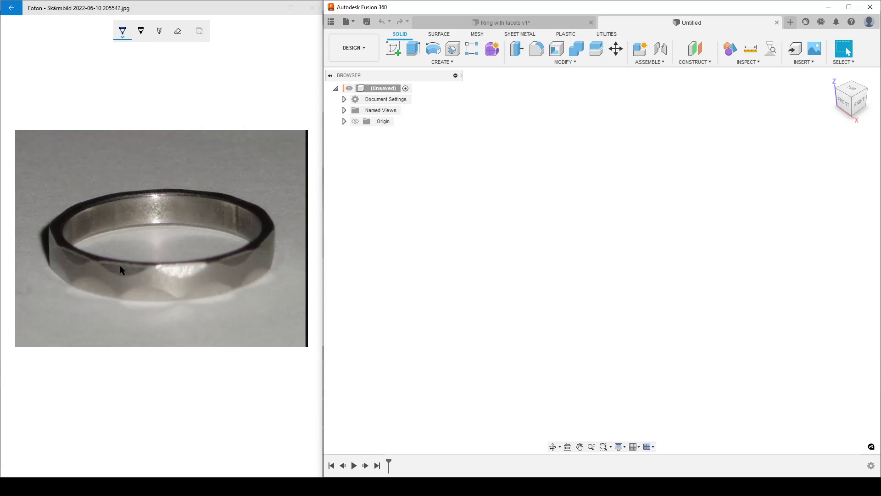
click(273, 45)
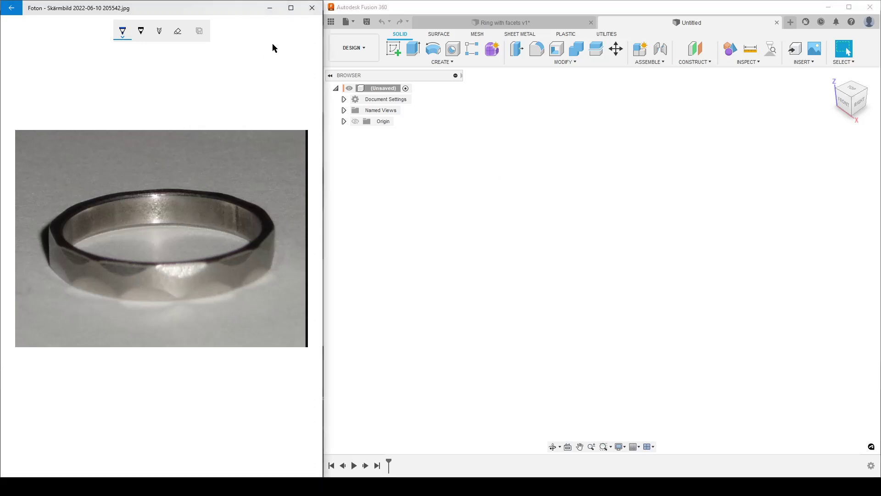
click(290, 8)
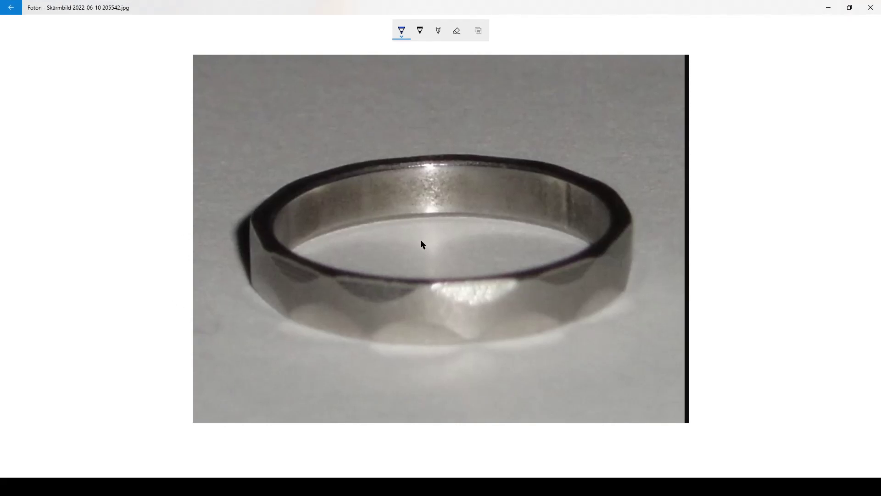
Step: Mark the ring's side edge, cross-section, wavy facet line and inner surface on the photo with red pen strokes
click(401, 31)
click(365, 92)
drag(248, 219, 247, 299)
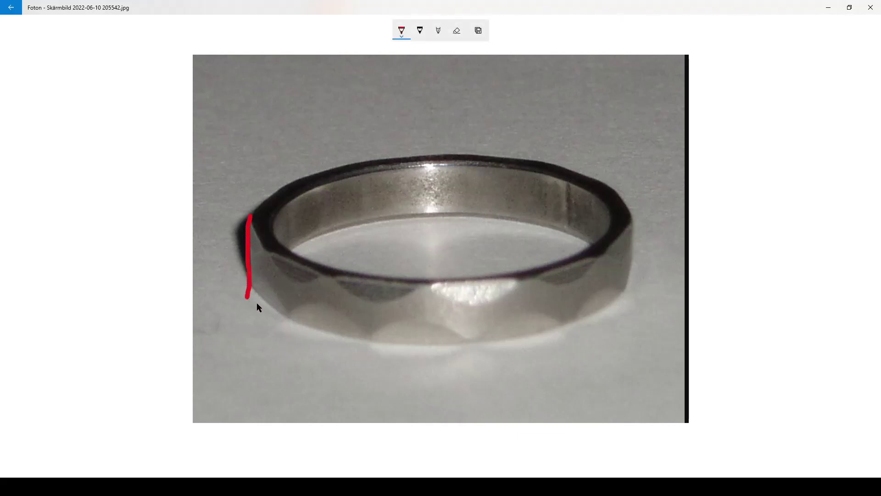
mouse_move(281, 271)
mouse_down()
mouse_move(298, 296)
mouse_move(326, 291)
mouse_move(380, 317)
mouse_move(422, 304)
mouse_move(452, 311)
mouse_move(516, 303)
mouse_move(625, 271)
mouse_up()
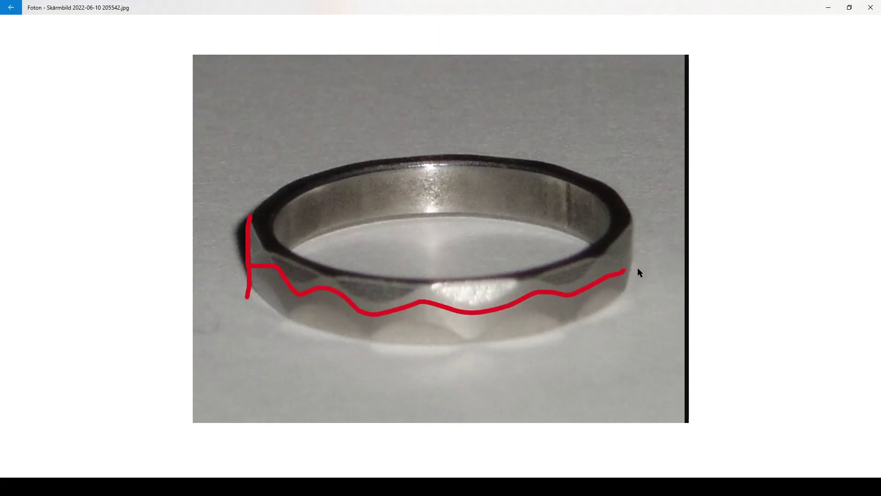
mouse_move(342, 203)
mouse_down()
mouse_move(498, 182)
mouse_move(559, 195)
mouse_move(571, 217)
mouse_up()
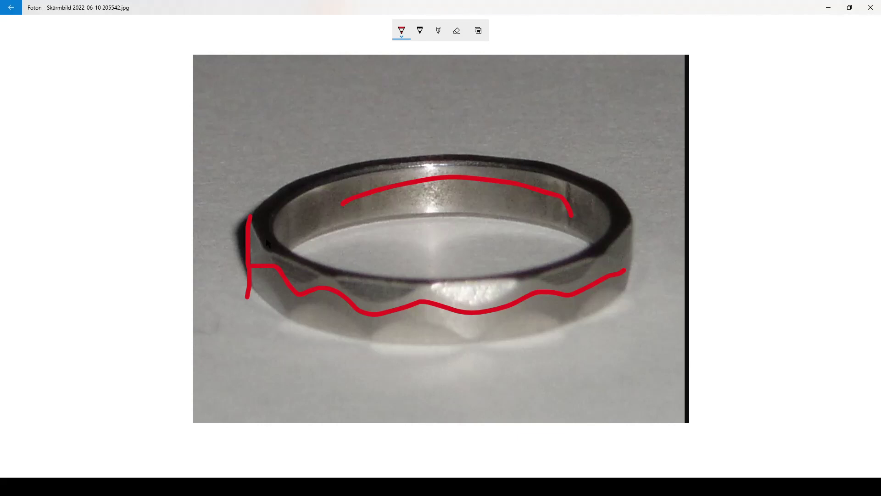
mouse_move(250, 219)
mouse_down()
mouse_move(240, 220)
mouse_move(228, 251)
mouse_move(246, 296)
mouse_up()
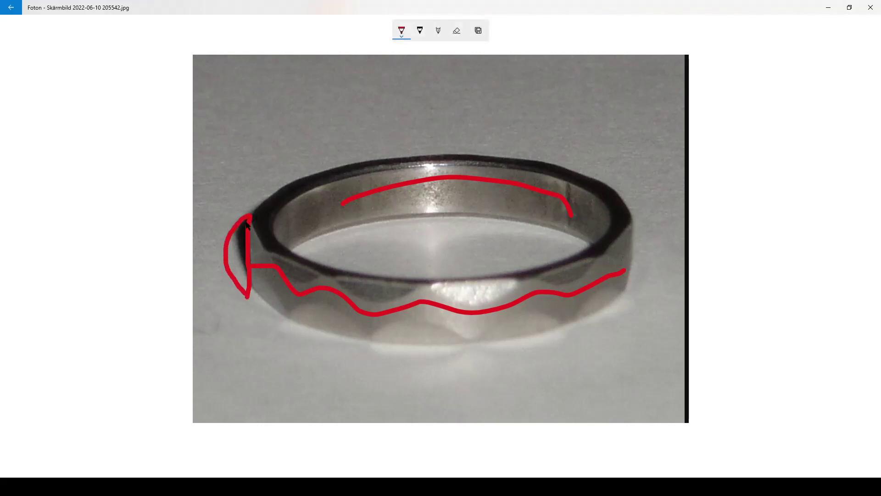
mouse_move(253, 220)
mouse_down()
mouse_move(276, 225)
mouse_move(271, 270)
mouse_up()
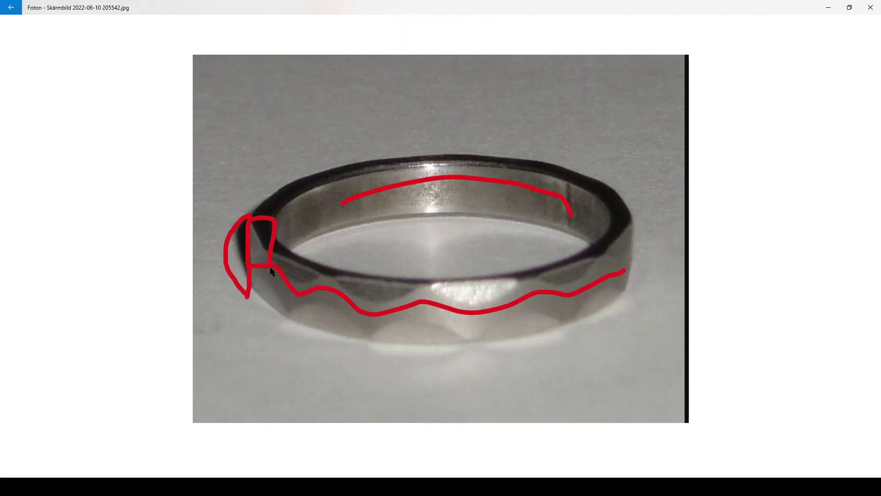
mouse_move(257, 298)
mouse_down()
mouse_move(265, 296)
mouse_move(254, 252)
mouse_move(235, 241)
mouse_up()
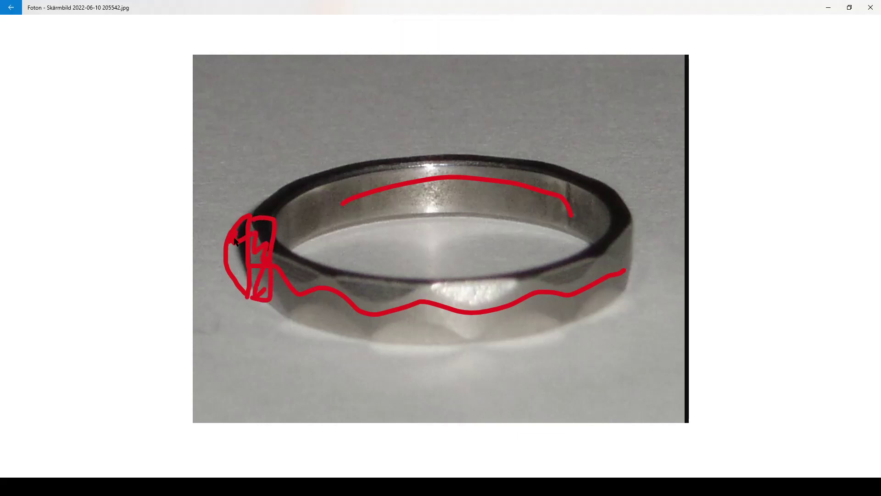
drag(427, 202, 432, 241)
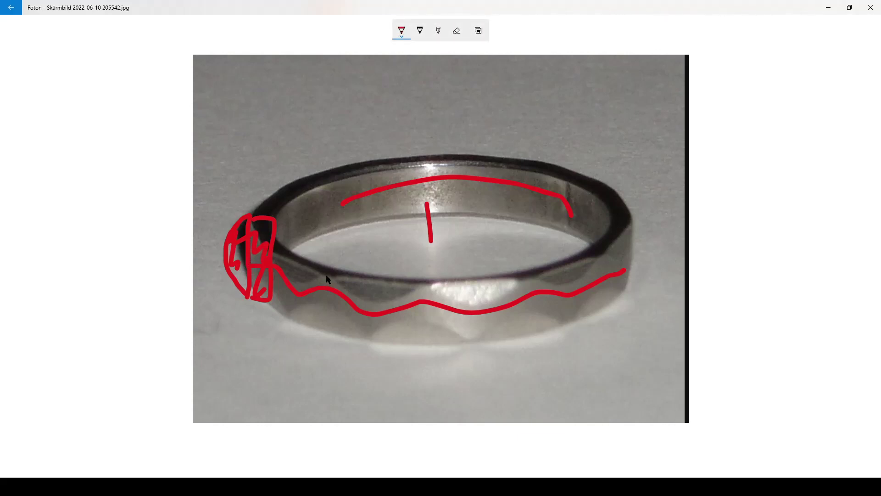
Step: Outline the ring's rectangular cross-section at its outer side on the photo in green
click(401, 30)
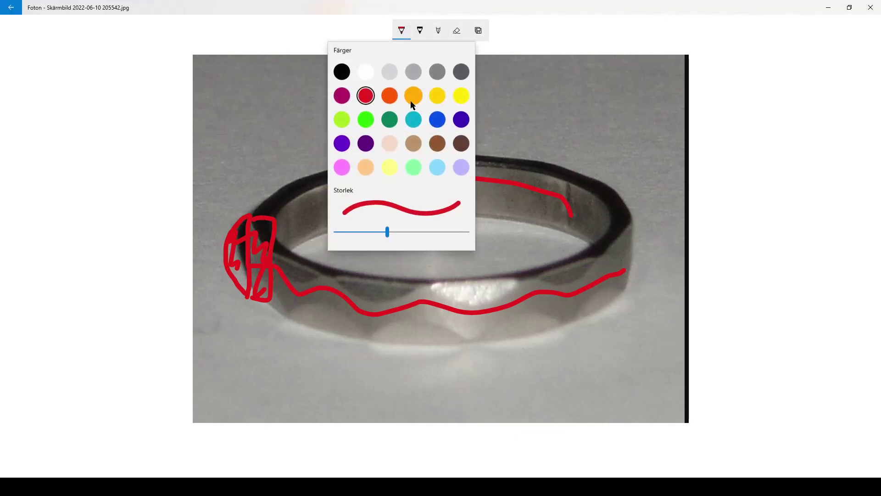
click(390, 120)
mouse_move(241, 212)
mouse_down()
mouse_move(279, 220)
mouse_move(267, 286)
mouse_move(246, 263)
mouse_move(265, 299)
mouse_up()
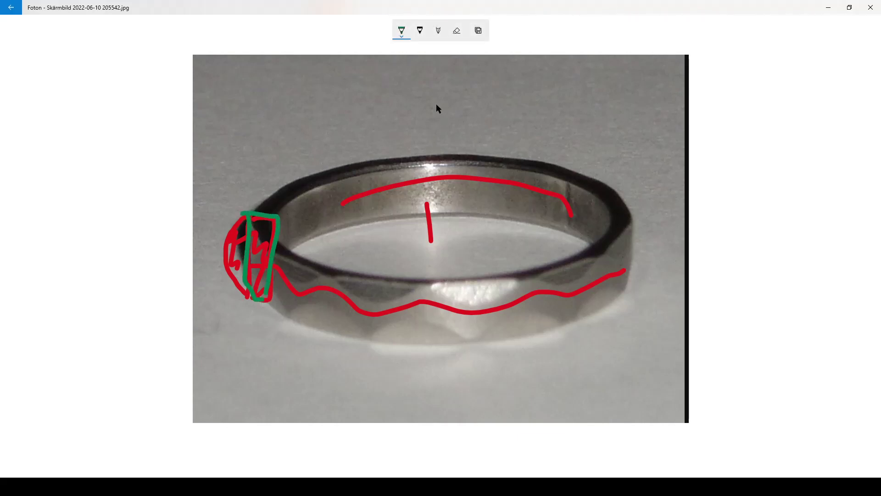
Step: Erase all pen annotations from the photo and place its window beside the Fusion 360 window
click(457, 31)
click(457, 31)
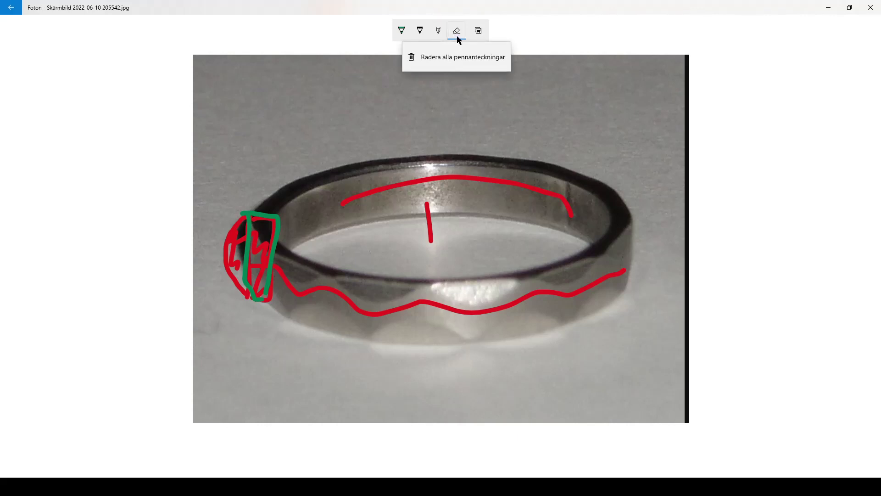
click(455, 59)
click(850, 8)
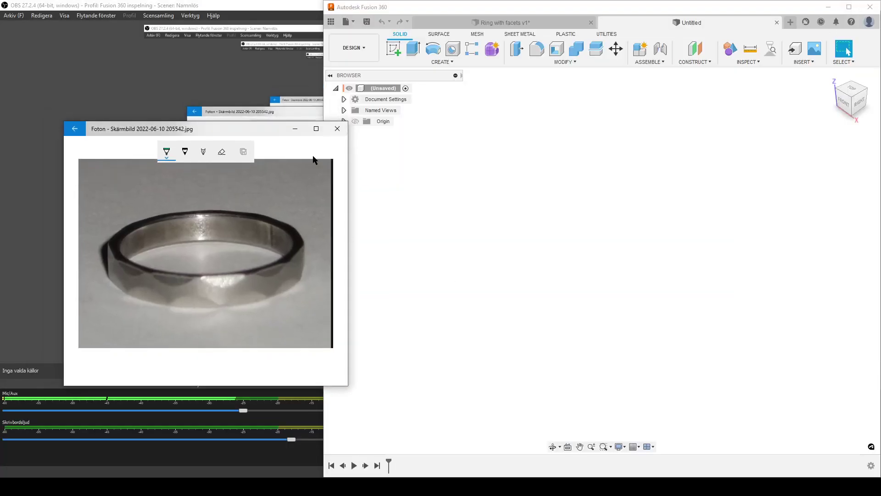
drag(613, 8, 699, 44)
drag(868, 67, 880, 68)
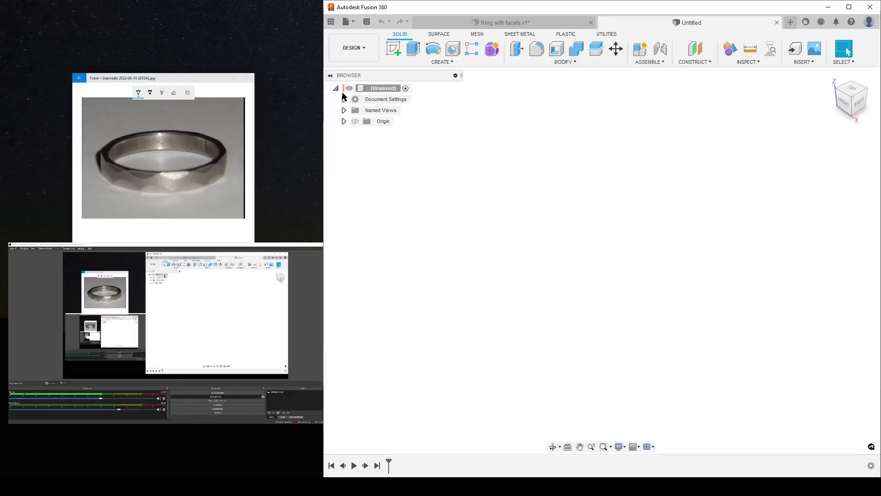
click(207, 120)
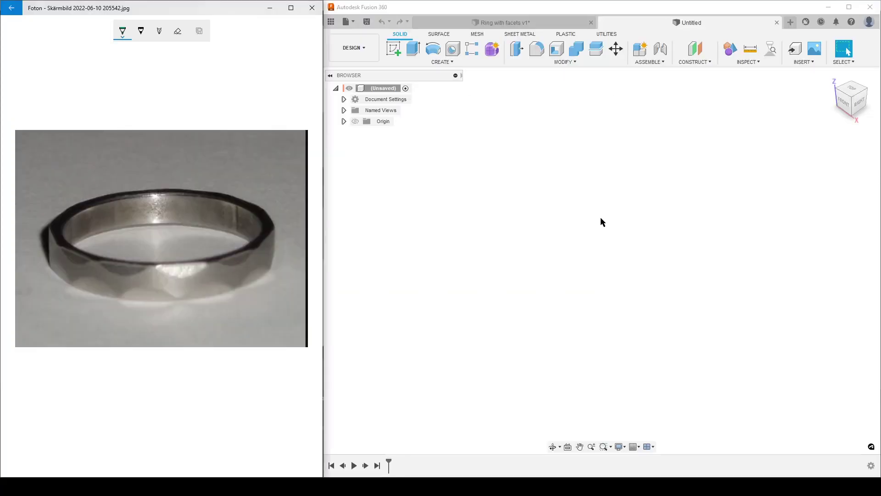
Step: Start a sketch on the horizontal origin plane and draw an 18 mm diameter circle centred on the origin
click(393, 47)
click(651, 262)
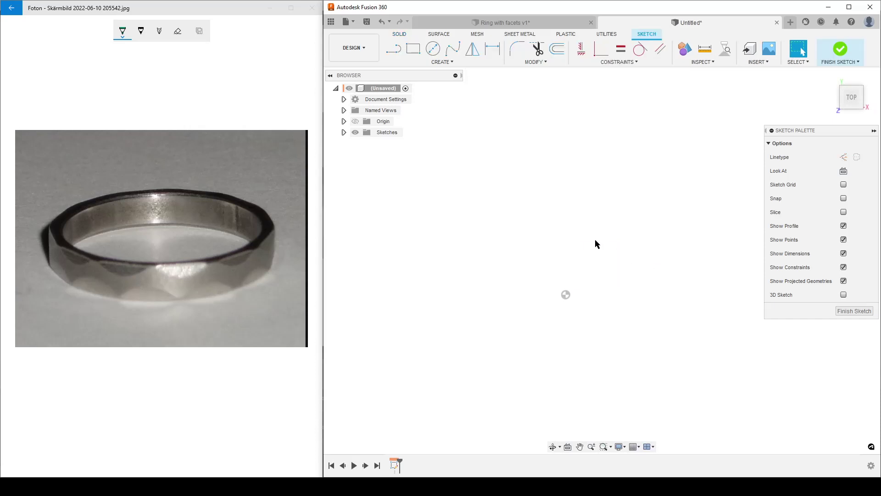
key(c)
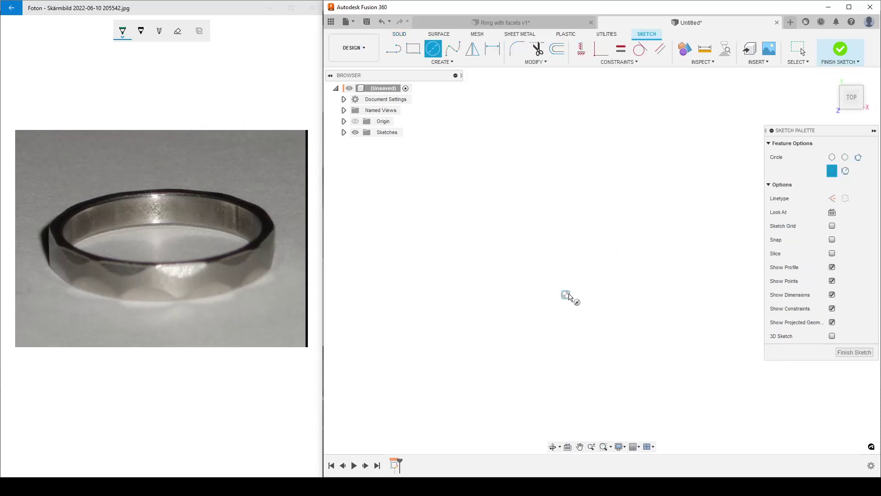
click(565, 295)
text(1)
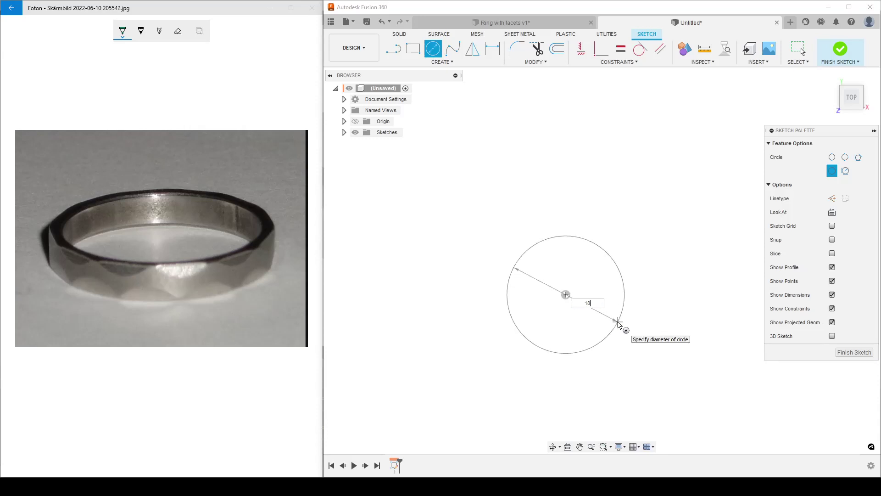
text(8)
key(Return)
key(Escape)
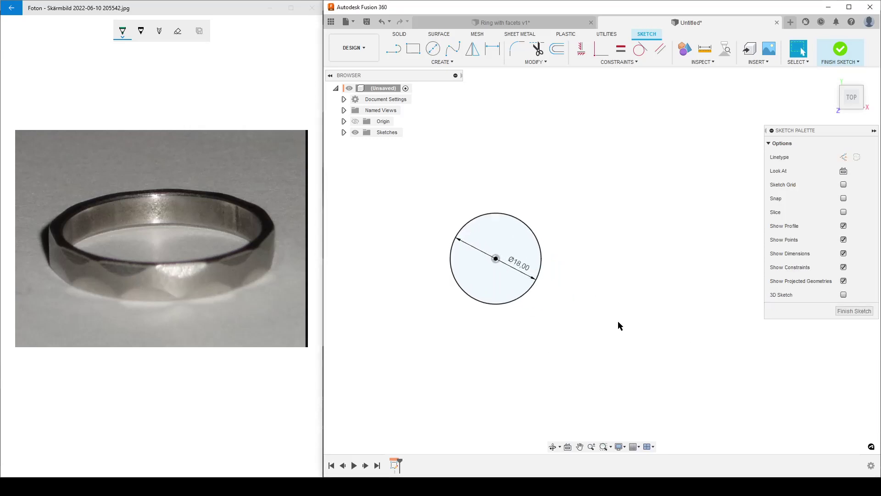
Step: Offset the circle outward by 1.2 mm to form the ring's wall thickness
scroll(618, 323, up, 2)
key(o)
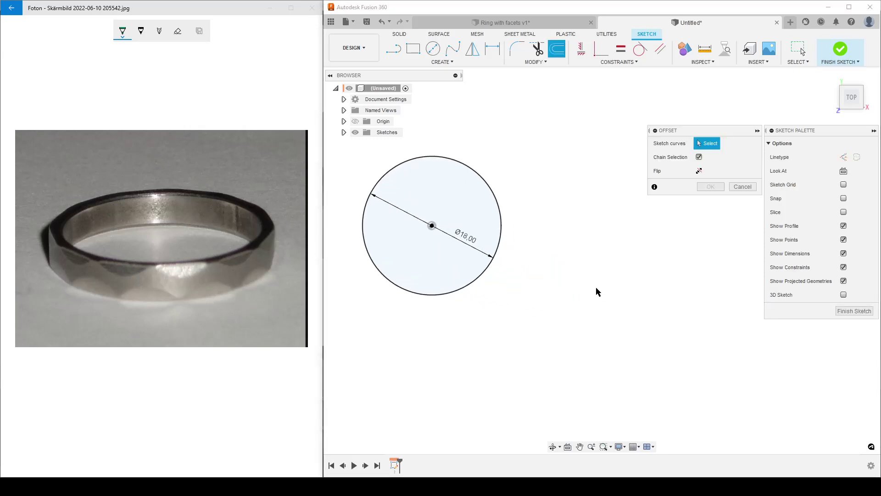
click(498, 196)
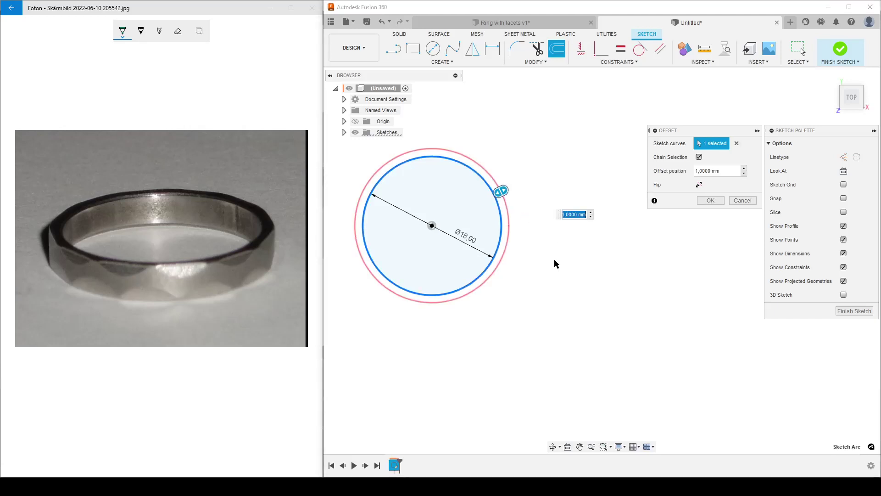
text(1,2)
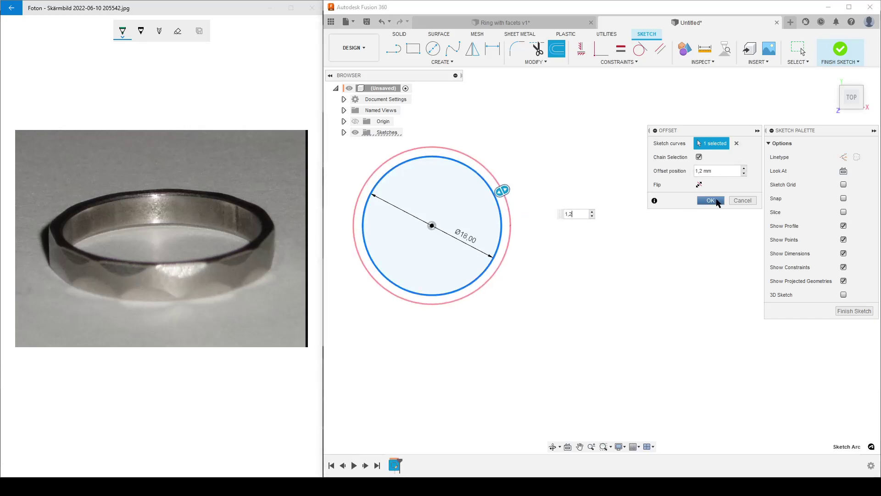
click(710, 201)
middle_drag(549, 285, 603, 299)
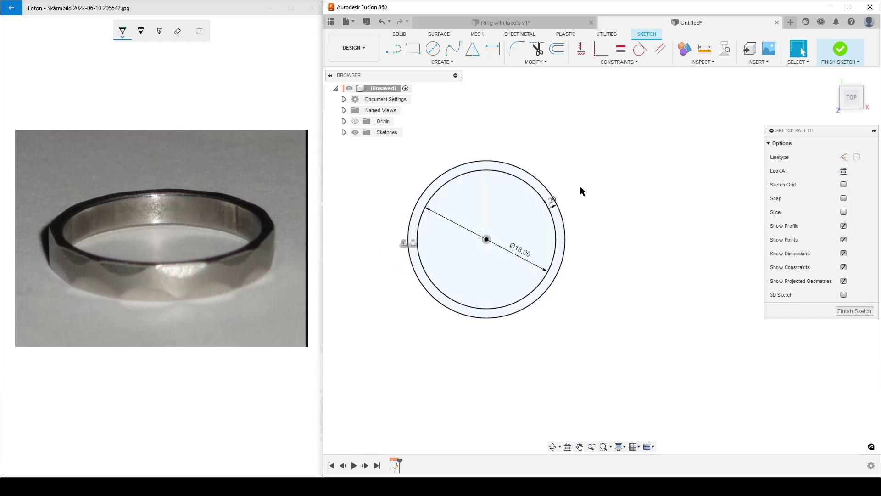
Step: Move the offset and diameter dimension labels outside the circles and finish the sketch
click(343, 132)
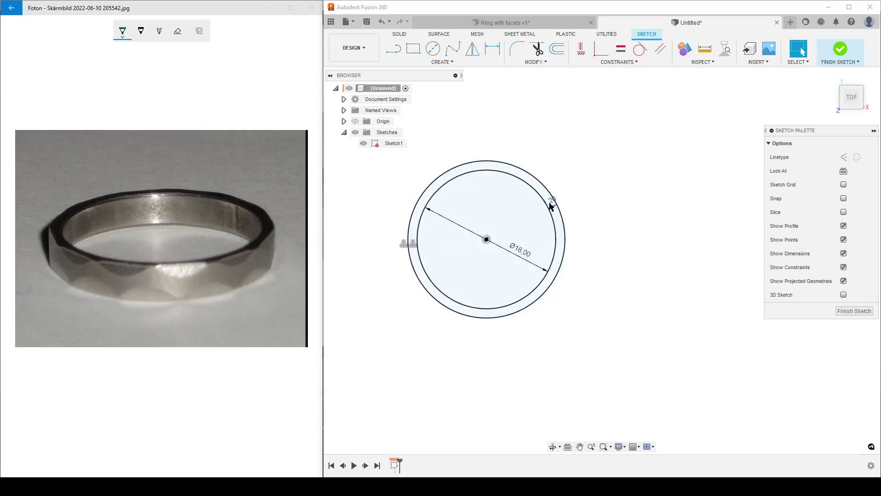
drag(551, 204, 680, 159)
drag(549, 267, 678, 202)
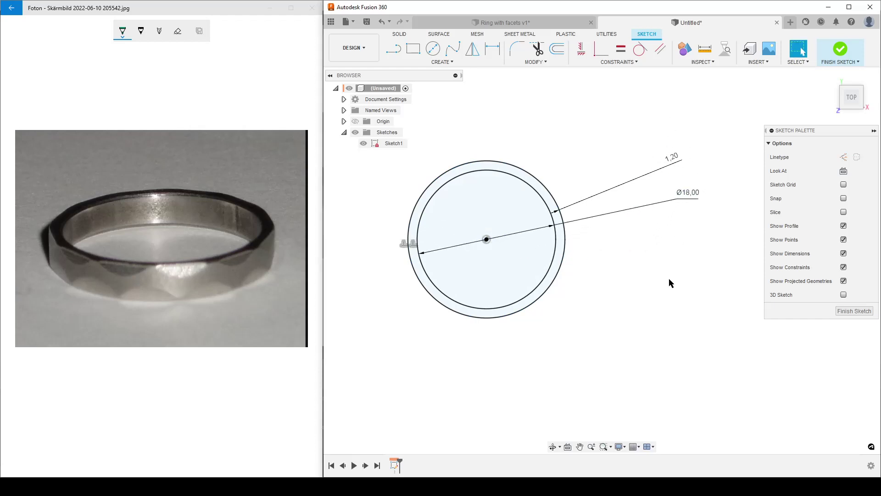
click(863, 313)
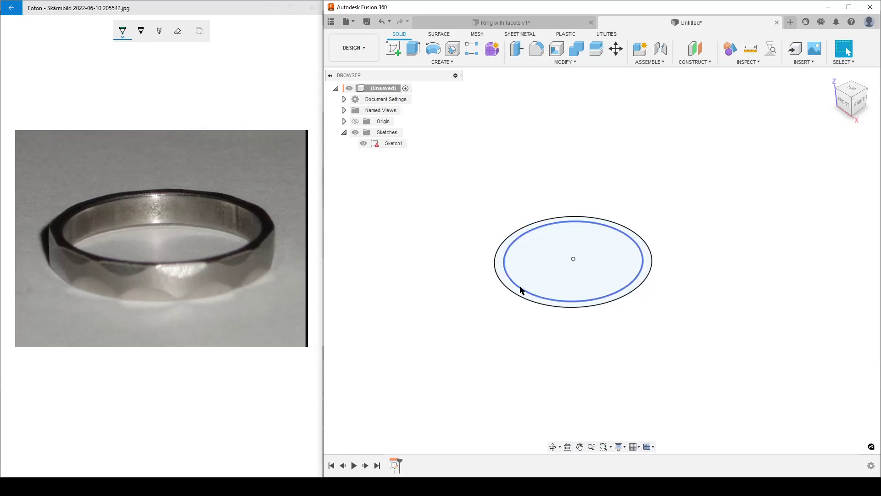
Step: Extrude the ring profile symmetrically as a new body with a whole length of 3 mm
key(e)
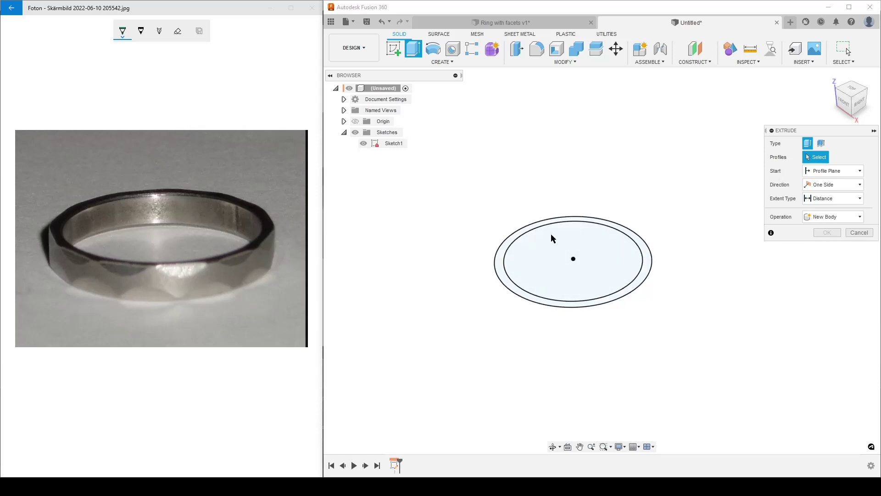
click(822, 189)
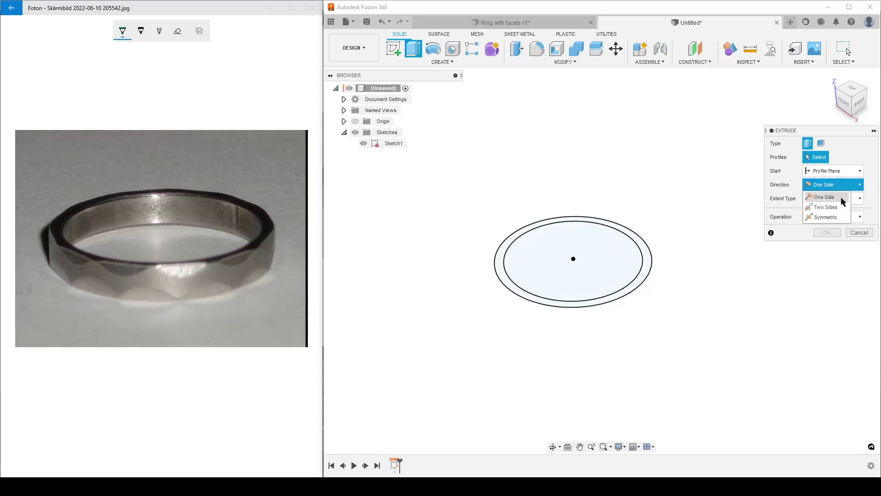
click(832, 226)
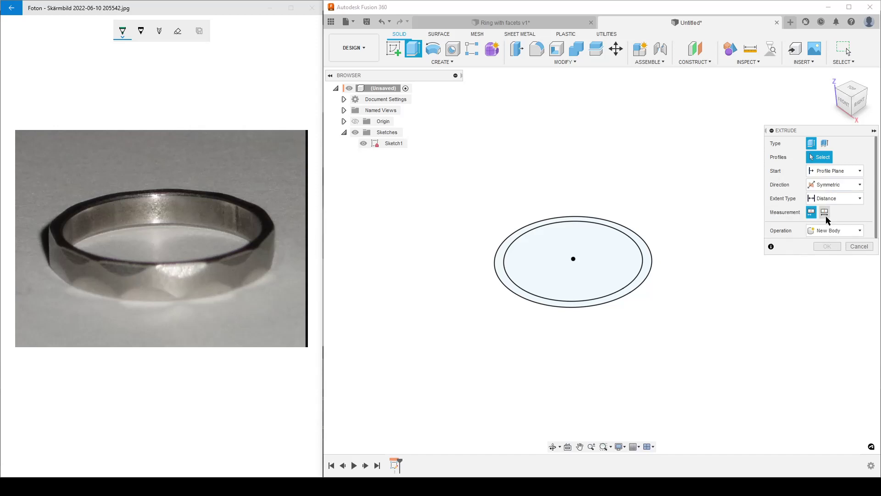
click(647, 259)
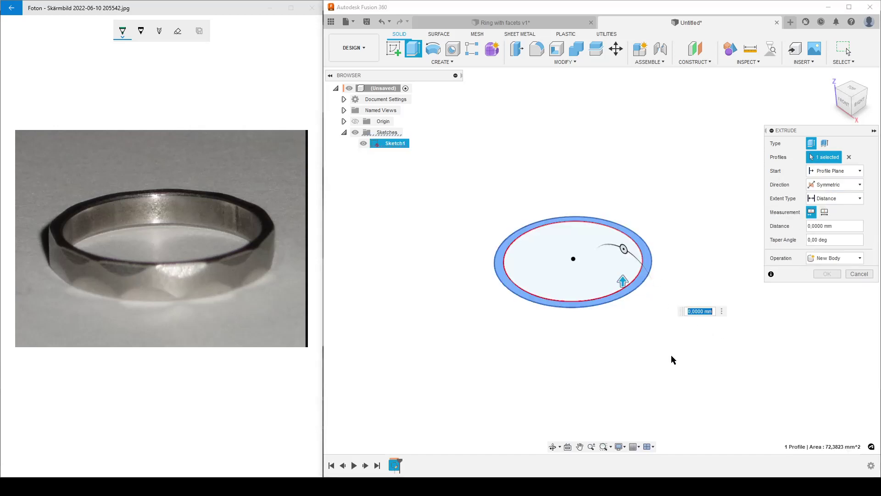
click(825, 212)
text(3)
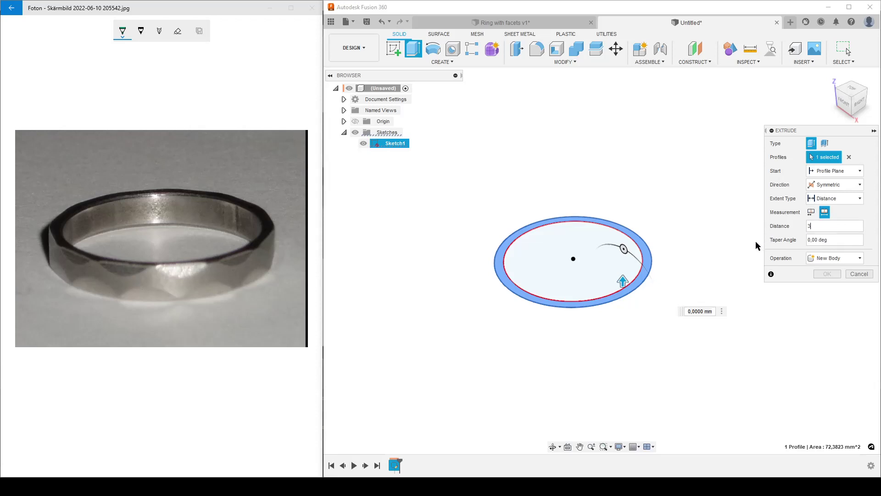
key(Return)
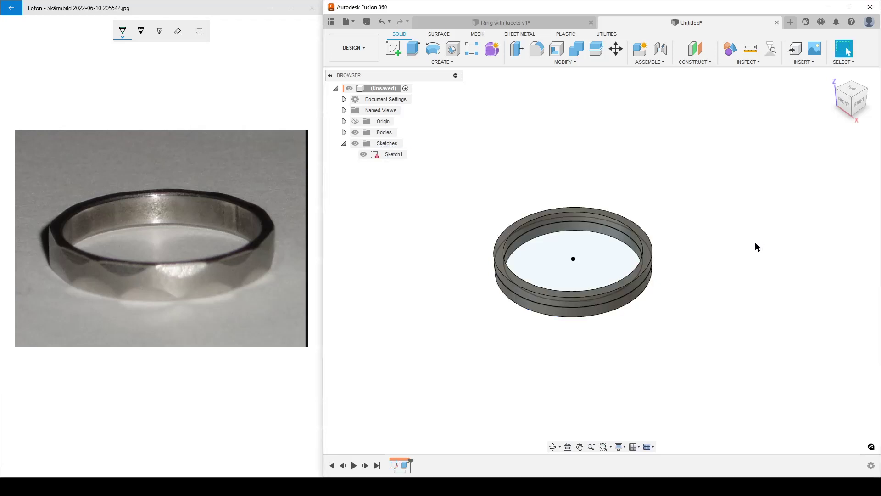
Step: Reopen the ring extrusion, check its distance setting and accept it
double_click(405, 464)
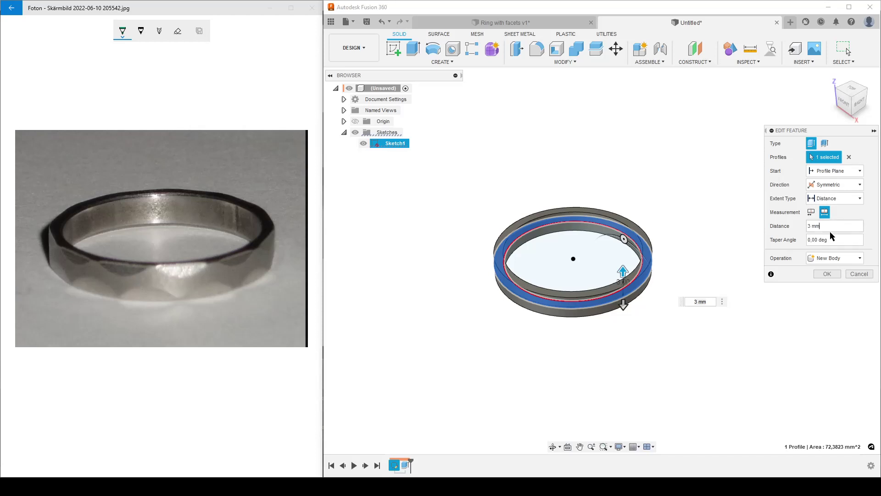
click(826, 229)
key(Return)
scroll(590, 332, up, 3)
middle_drag(590, 332, 649, 352)
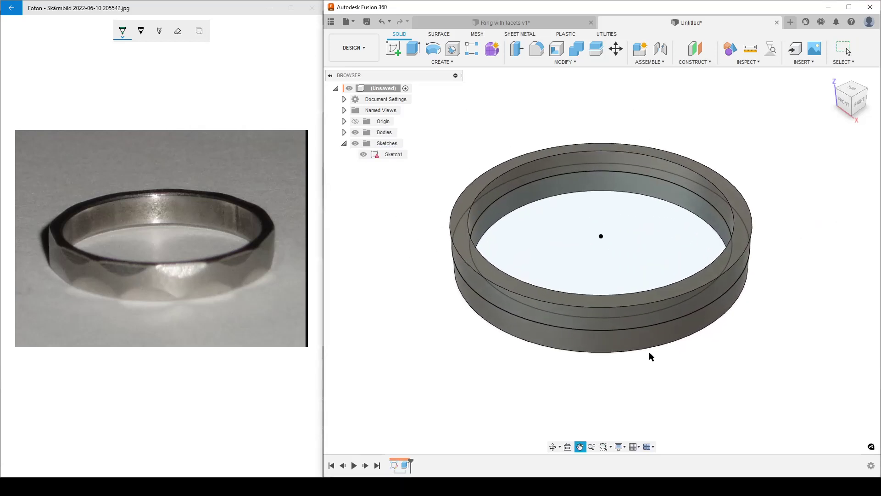
Step: Expand the list of bodies and hide the ring profile sketch so only the solid ring shows
scroll(649, 352, down, 1)
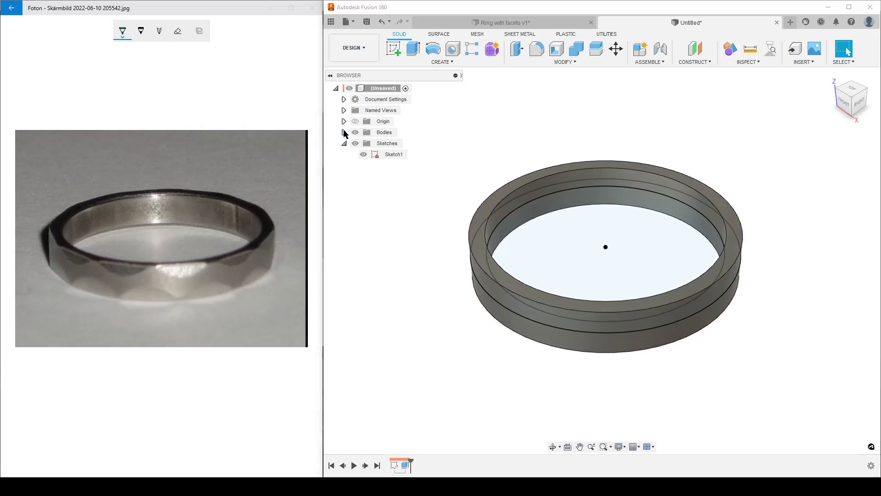
click(344, 132)
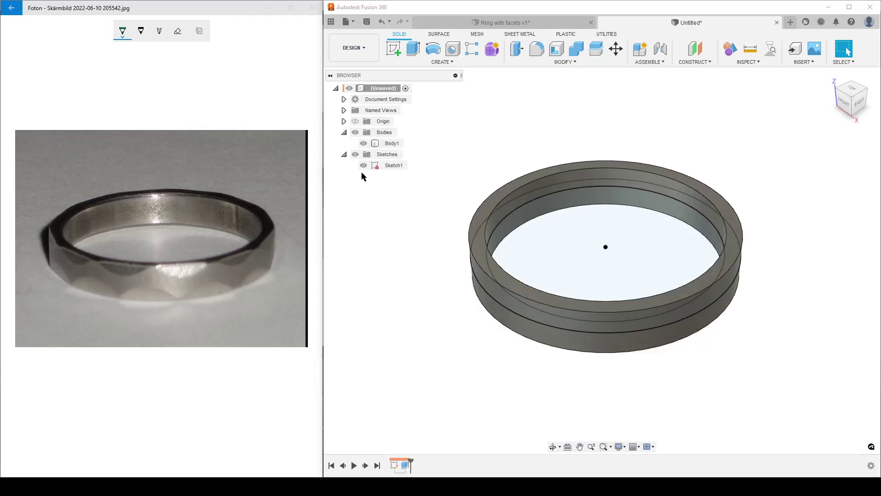
click(366, 166)
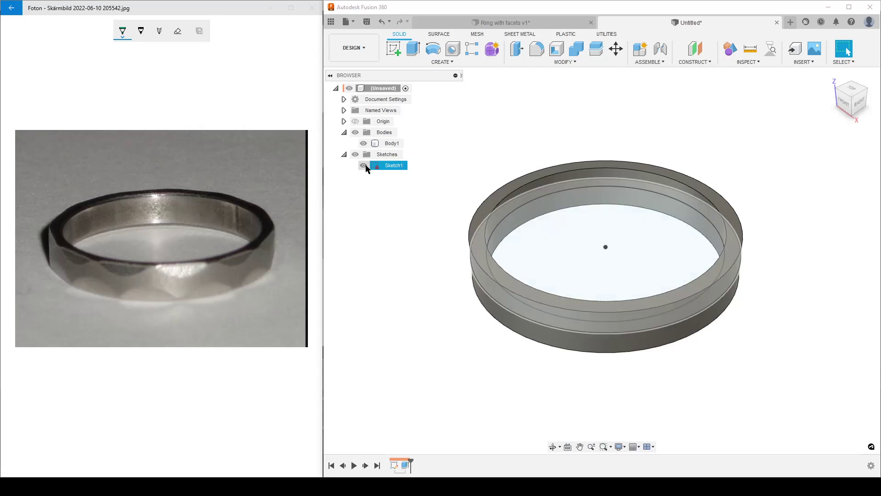
click(363, 165)
scroll(648, 333, up, 3)
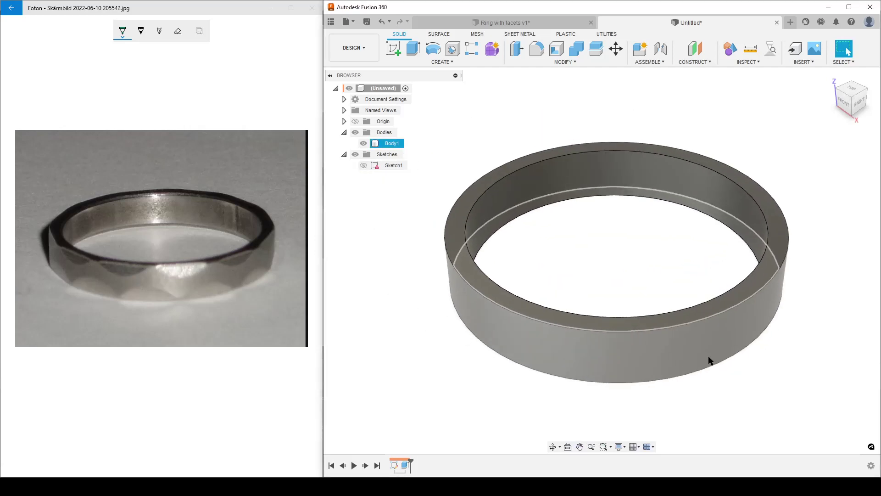
shift+middle_drag(709, 361, 582, 293)
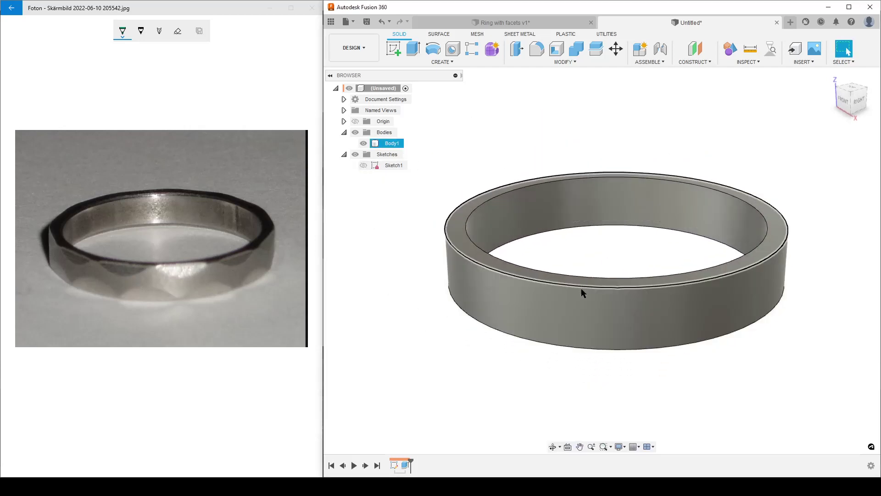
Step: Edit the ring extrusion and set its symmetric whole-length distance to 3.2 mm
double_click(405, 465)
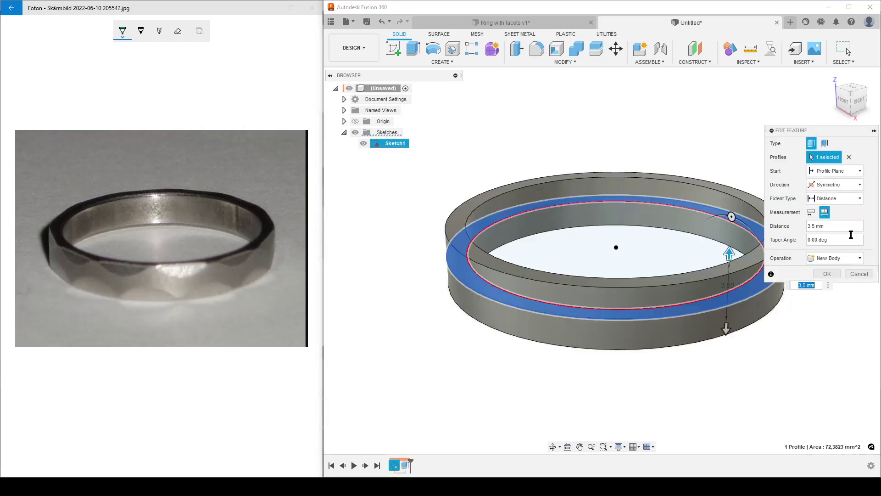
triple_click(834, 227)
text(3,2)
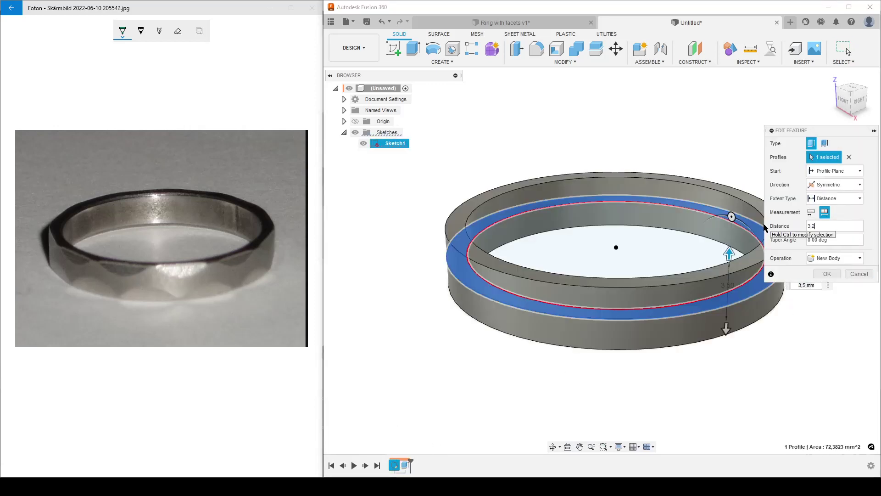
key(Return)
scroll(525, 343, down, 3)
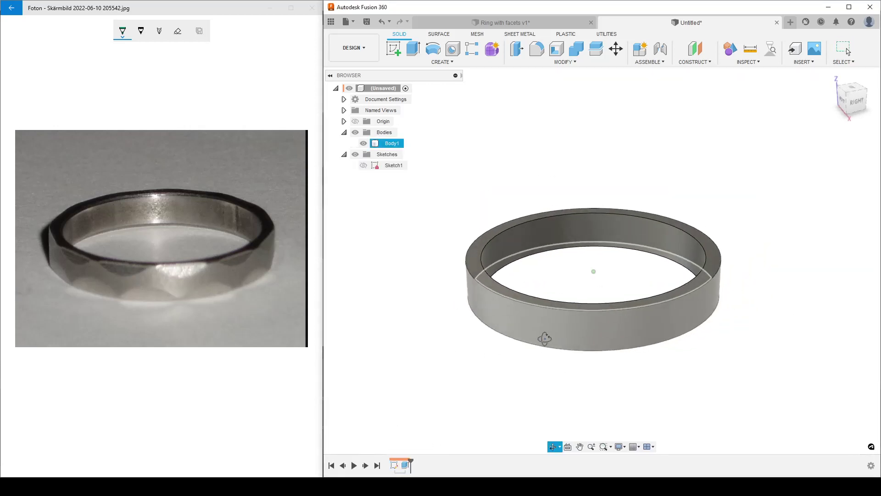
shift+middle_drag(542, 339, 549, 340)
Step: Show Sketch1 again together with its dimensions around the ring
click(363, 166)
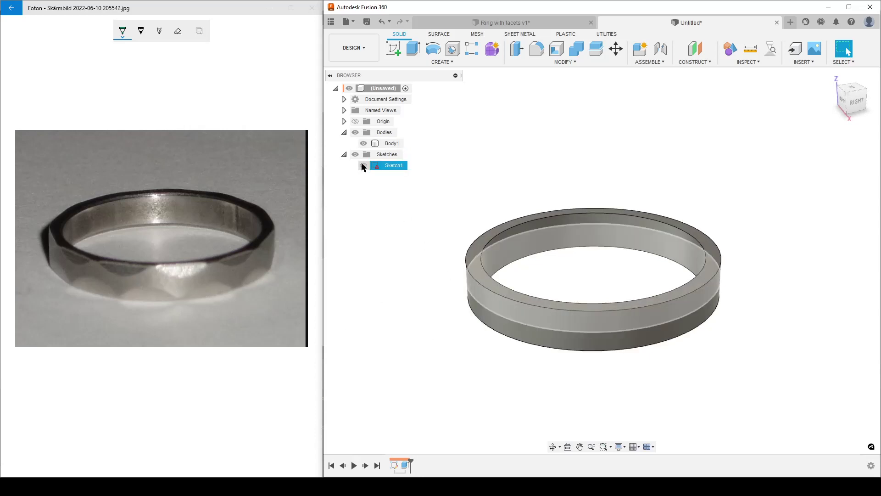
right_click(390, 166)
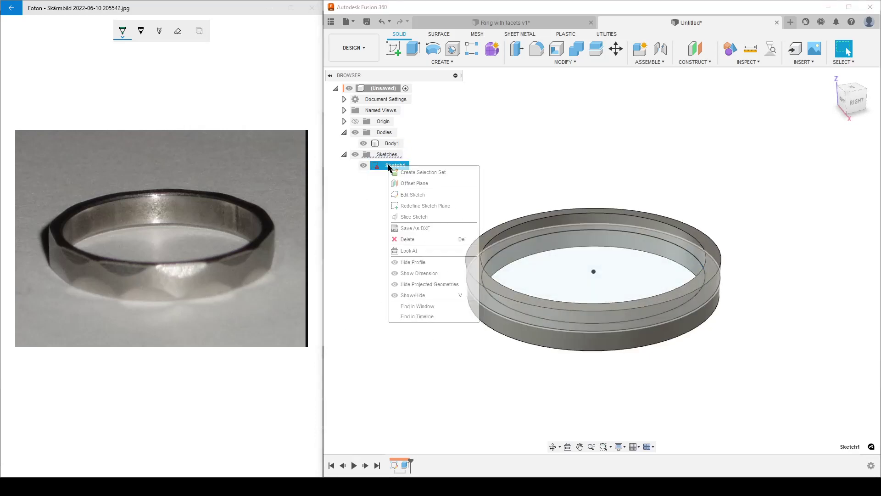
click(434, 274)
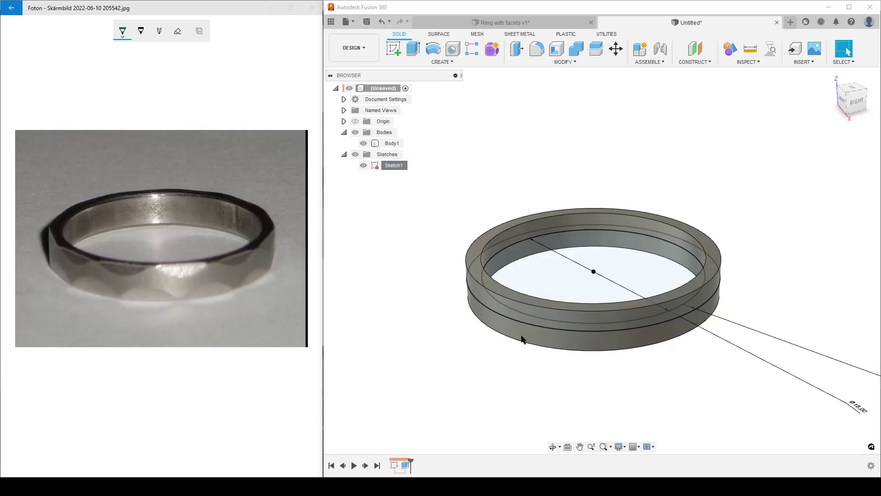
scroll(688, 338, down, 2)
shift+middle_drag(605, 380, 628, 337)
scroll(666, 345, up, 2)
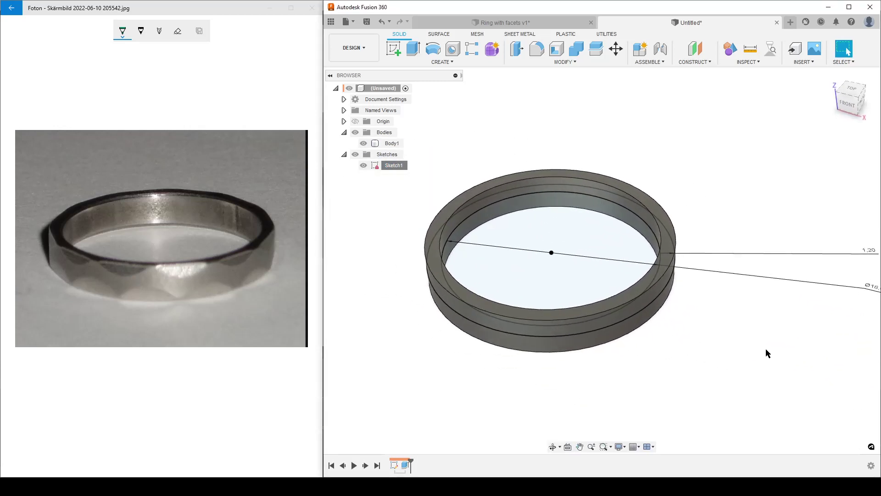
middle_drag(767, 352, 699, 337)
Step: Try a wall offset dimension of 1 mm and set it back to 1.2 mm
double_click(808, 235)
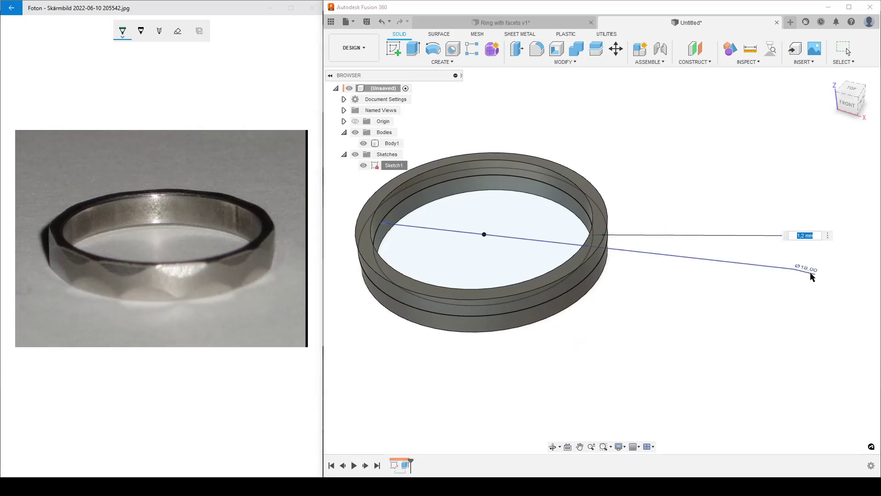
text(1)
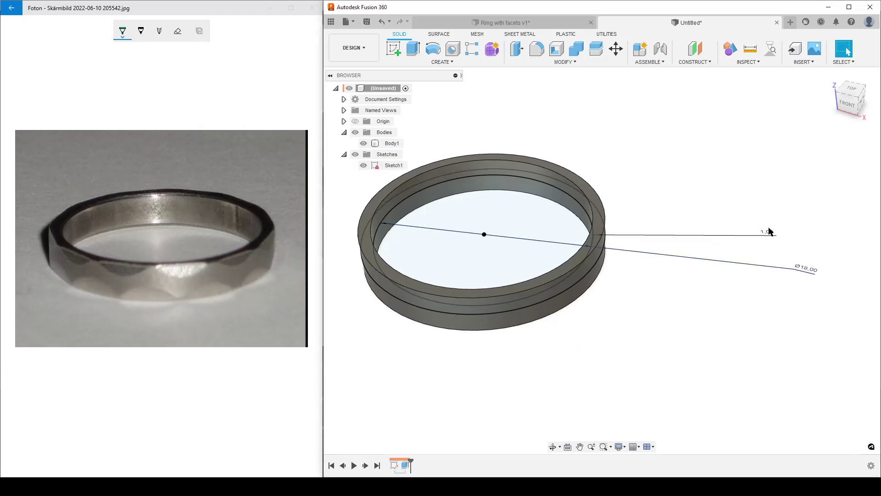
double_click(767, 231)
text(1.2)
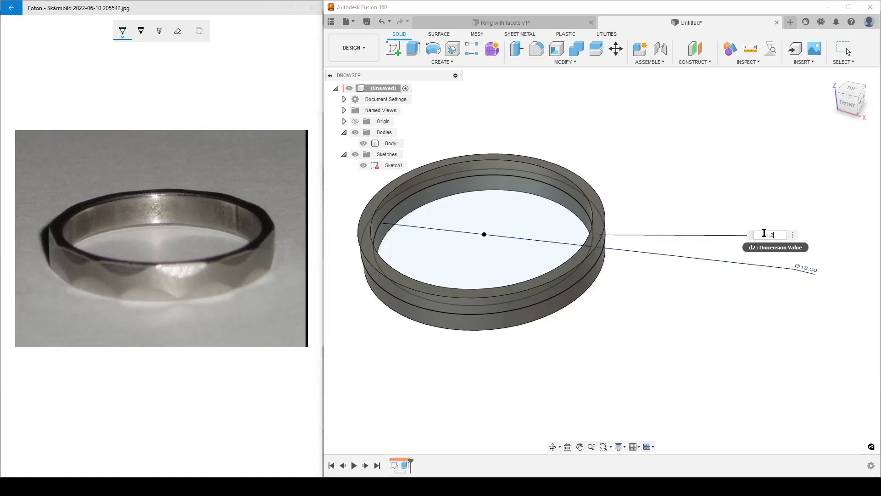
key(Return)
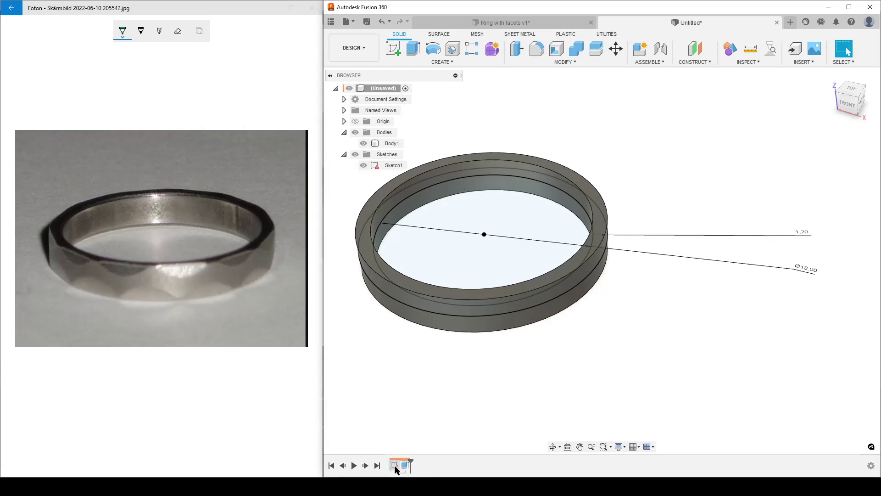
Step: Hide Sketch1 with its dimensions, leaving only the ring body shown
scroll(616, 380, down, 5)
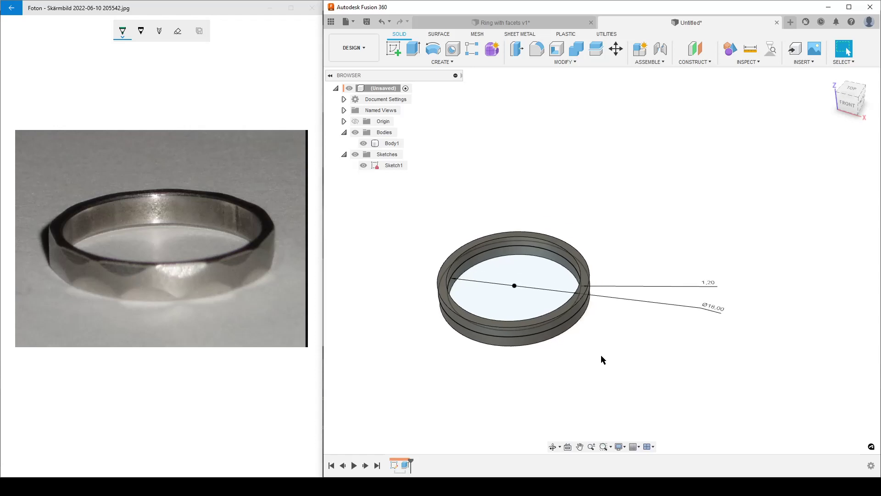
click(363, 165)
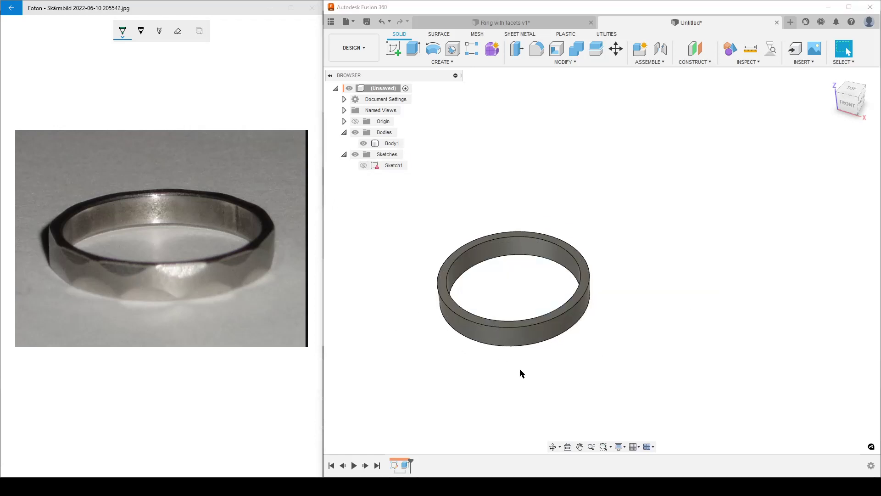
click(500, 346)
scroll(500, 346, up, 5)
click(561, 316)
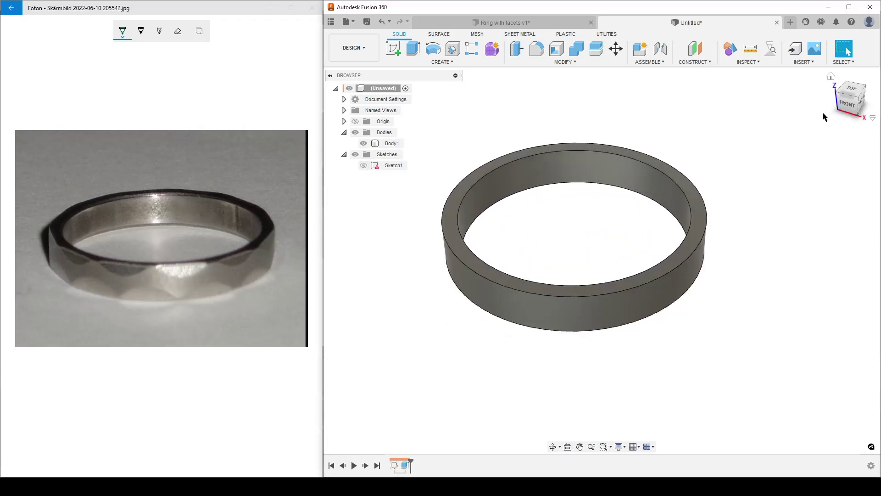
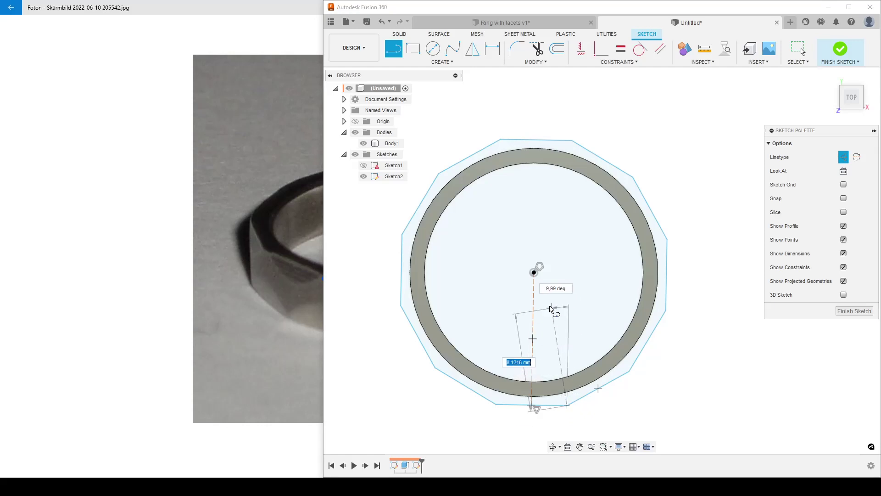
Step: Finish the construction line from the right end of the polygon's lowest side to the ring's centre point
double_click(534, 272)
scroll(605, 328, up, 3)
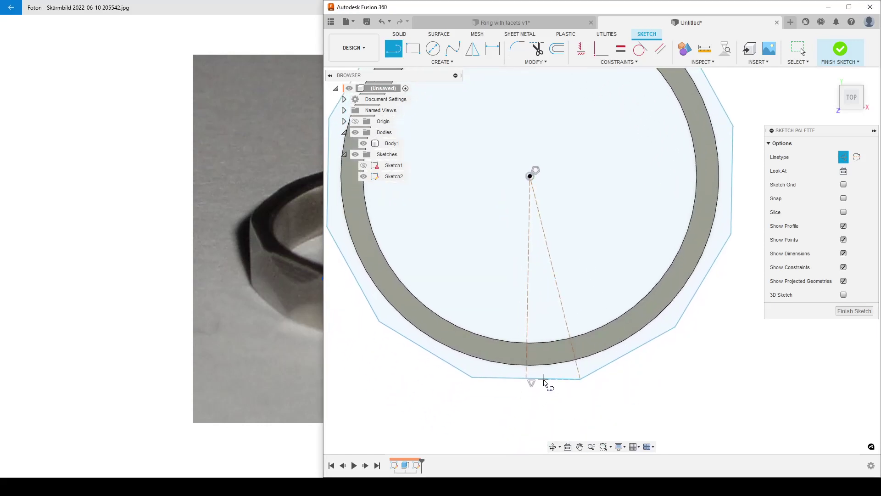
scroll(557, 390, up, 3)
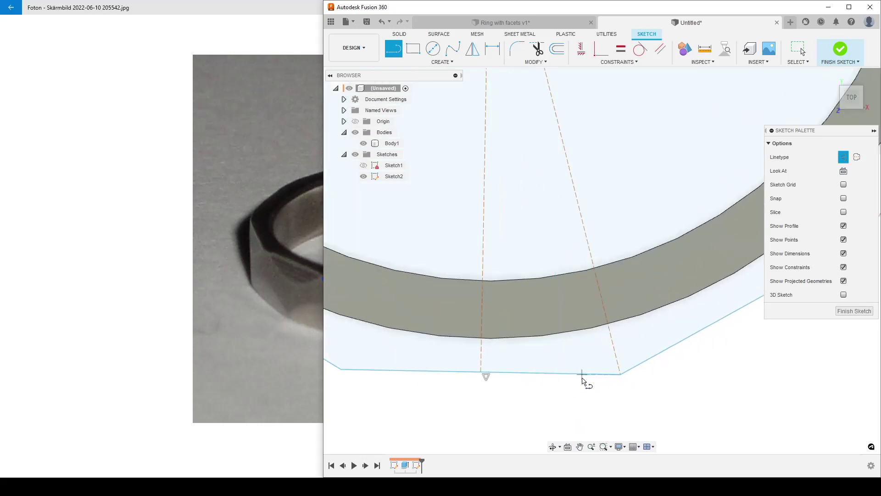
scroll(532, 248, down, 2)
scroll(542, 154, down, 2)
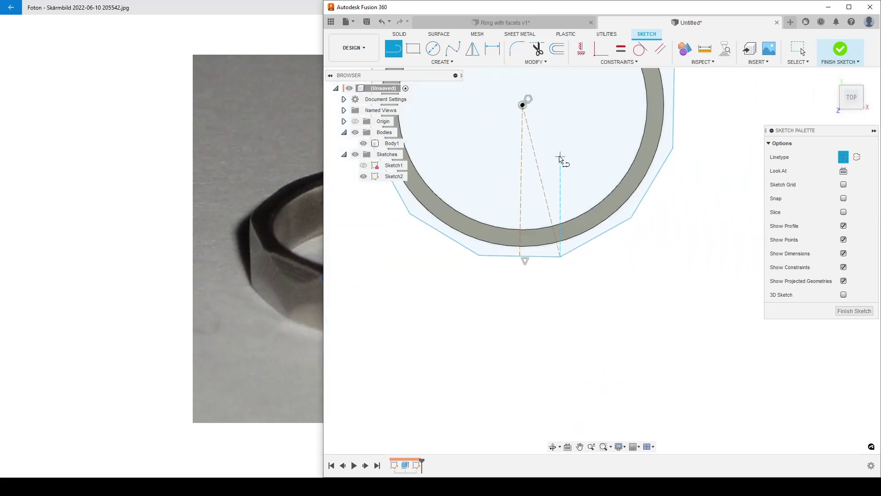
Step: Draw a construction line from the centre between the two existing ones past the polygon's lowest side, and trim it at that side
click(523, 105)
click(553, 320)
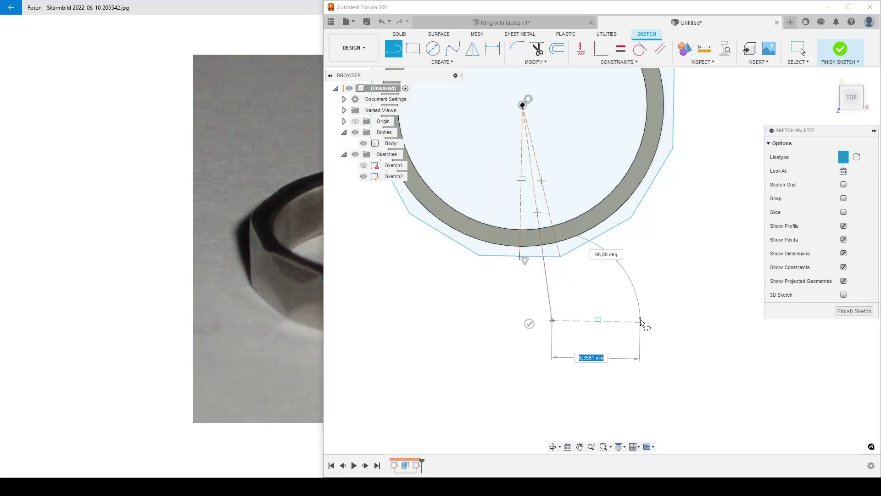
key(Escape)
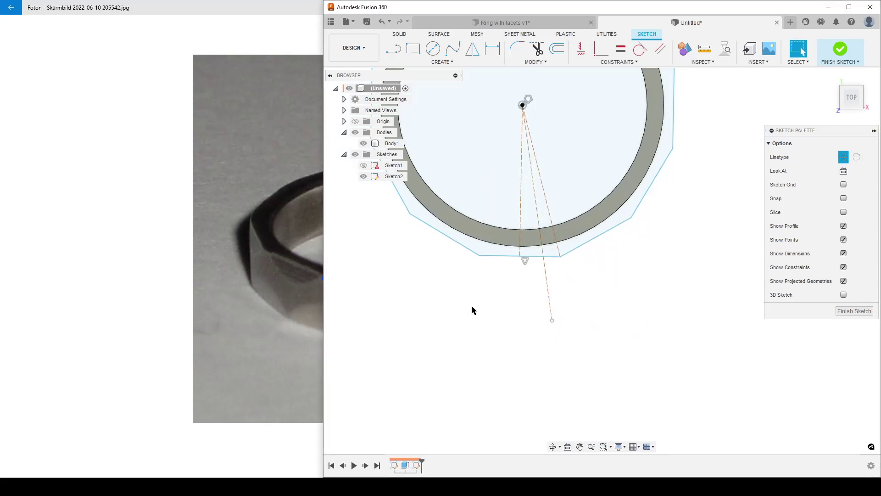
scroll(480, 321, up, 1)
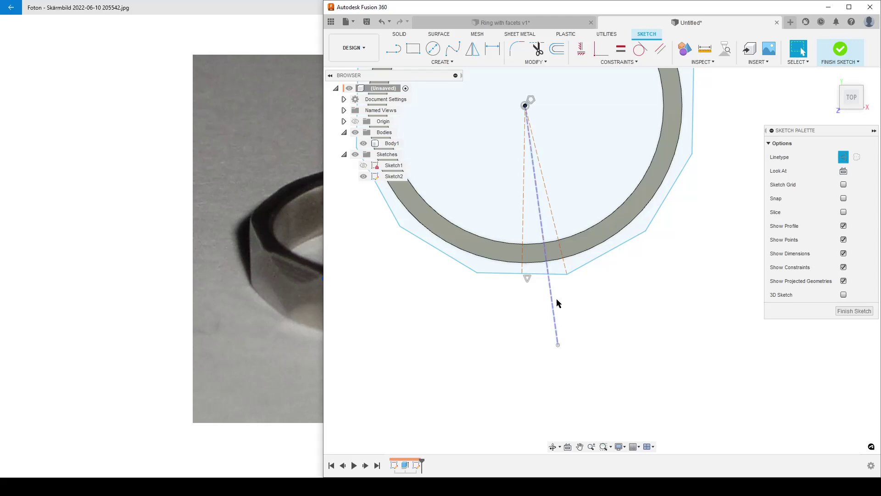
click(537, 48)
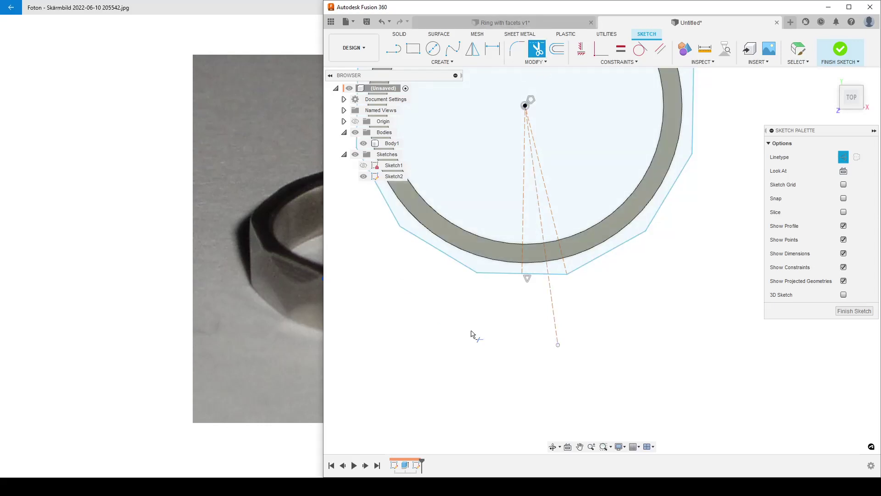
click(553, 305)
key(Escape)
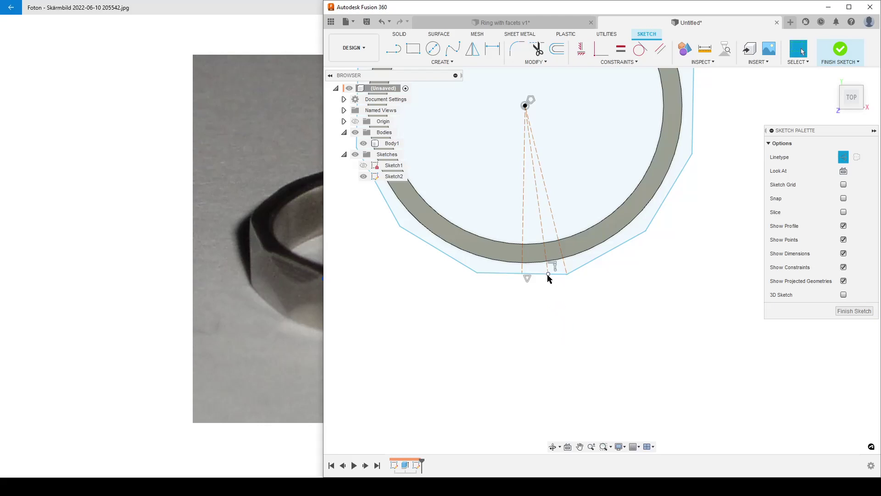
Step: Apply a symmetry constraint to the two outer construction lines about the middle construction line
scroll(575, 346, up, 3)
middle_drag(573, 352, 560, 408)
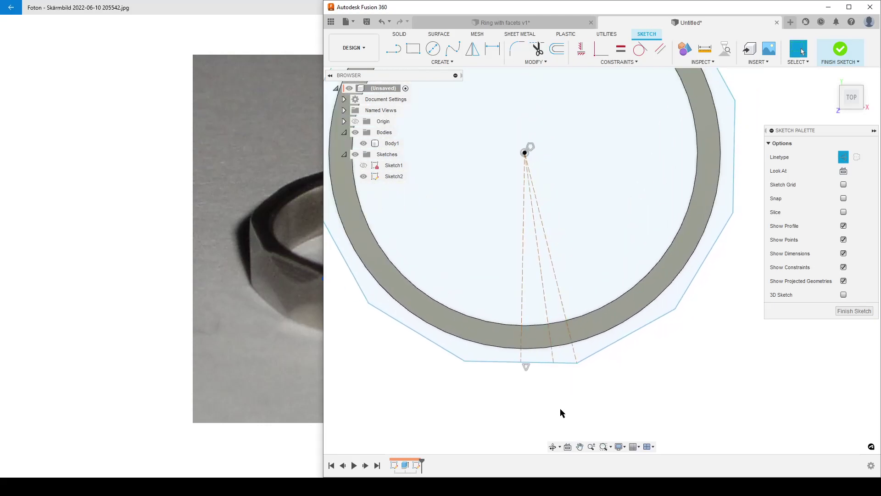
scroll(546, 296, up, 1)
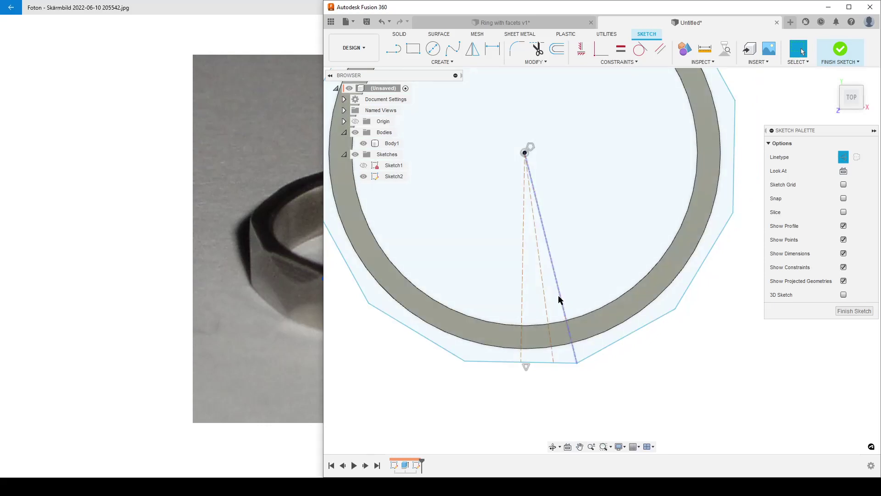
click(524, 287)
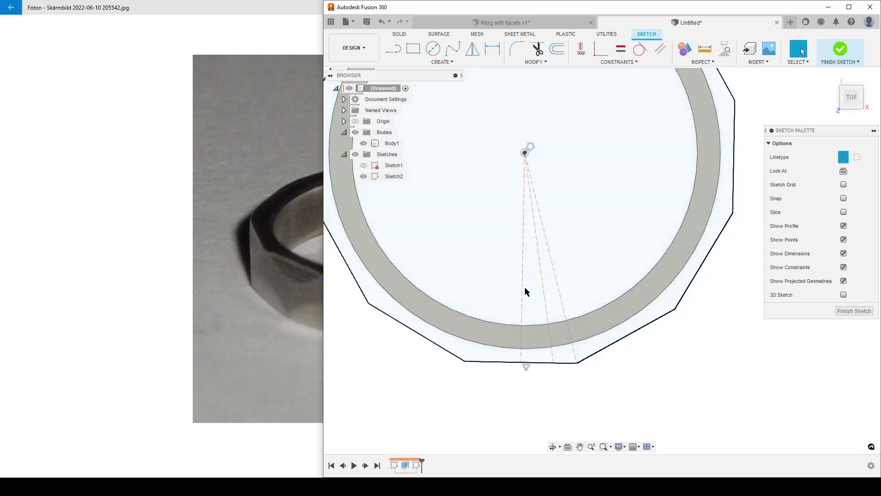
click(619, 64)
click(605, 175)
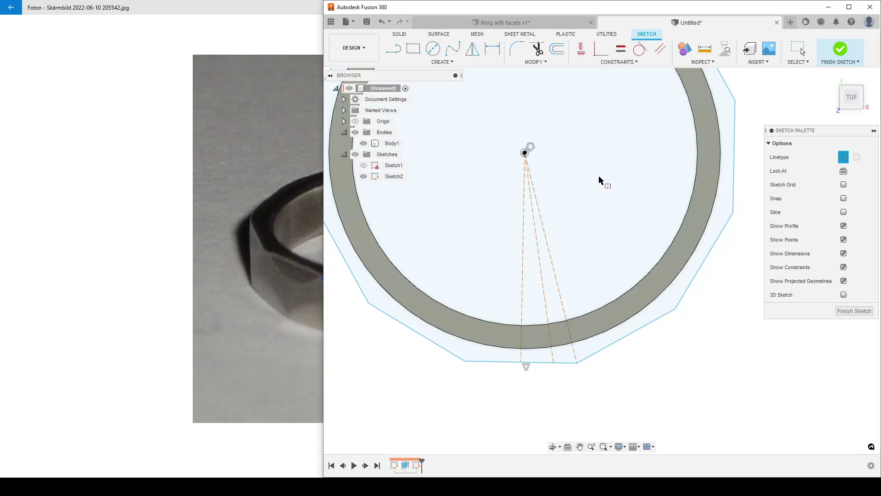
click(552, 257)
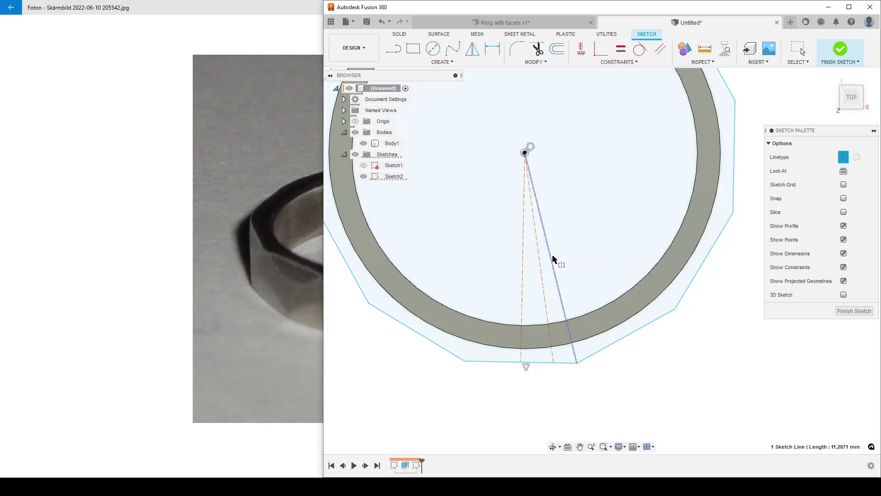
click(522, 260)
click(543, 271)
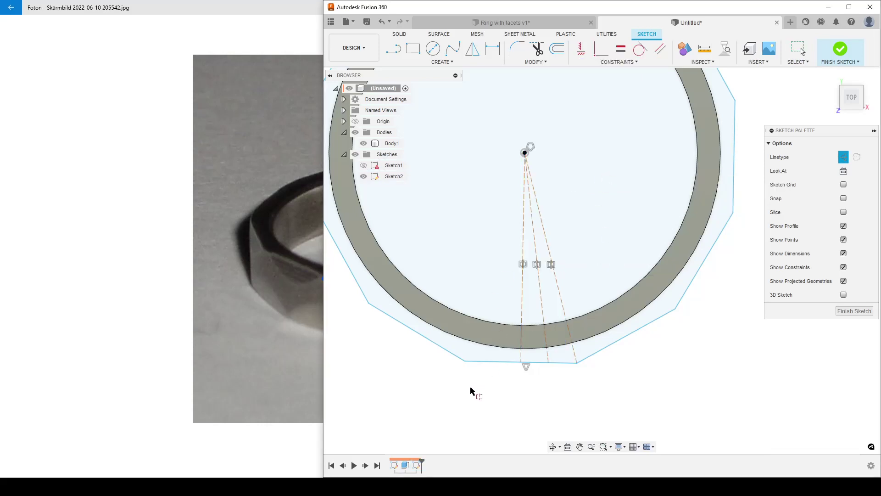
key(Escape)
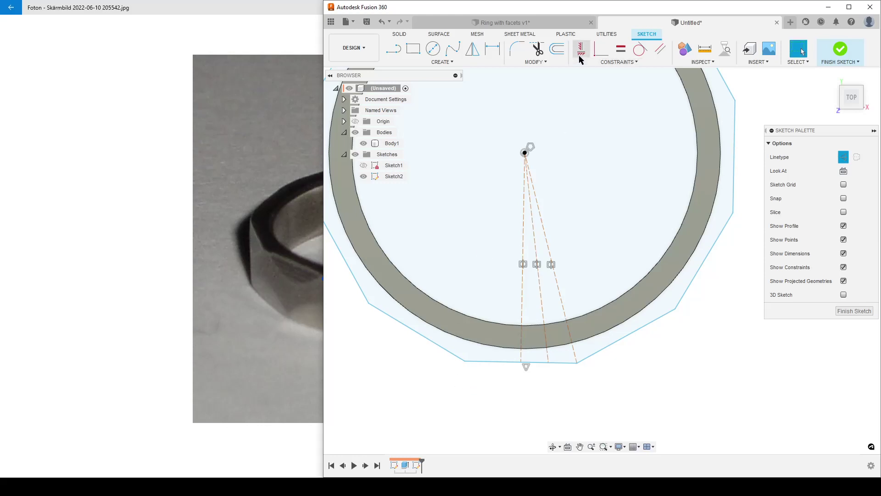
Step: Apply a vertical constraint to the middle construction line running from the ring's centre to the polygon
click(581, 47)
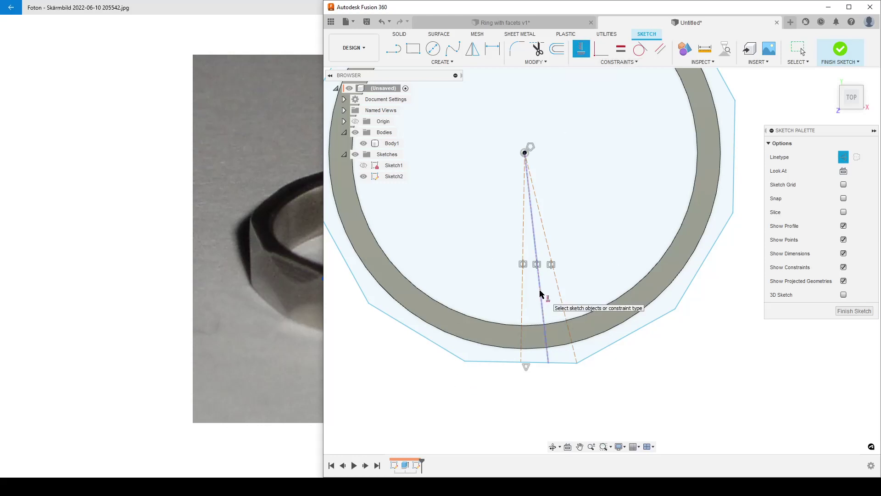
click(540, 293)
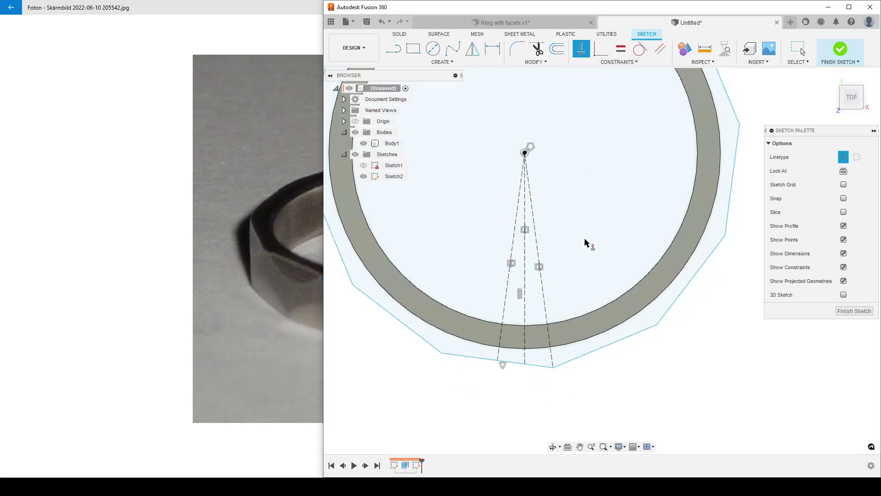
key(Escape)
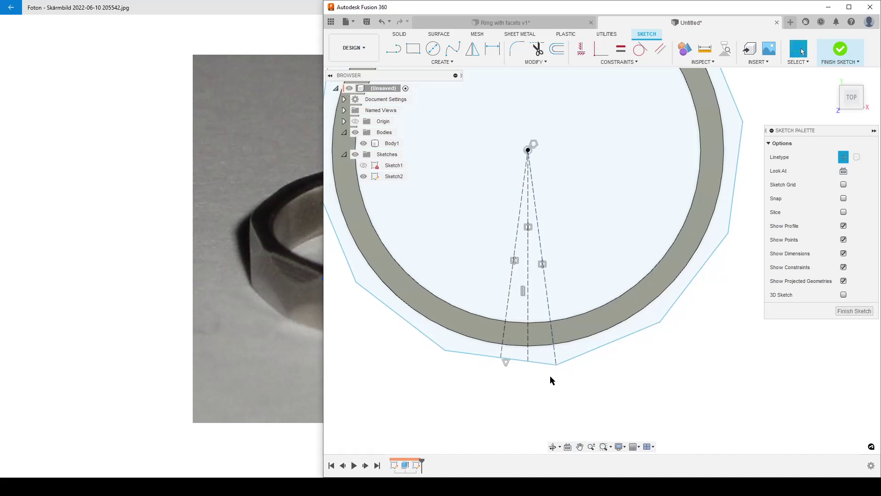
Step: Project the ring body's outer circular edge into the sketch and hide Body1
scroll(550, 380, down, 3)
mouse_move(586, 356)
mouse_down()
mouse_move(573, 330)
mouse_move(585, 370)
mouse_move(572, 335)
mouse_move(590, 364)
mouse_up()
click(679, 364)
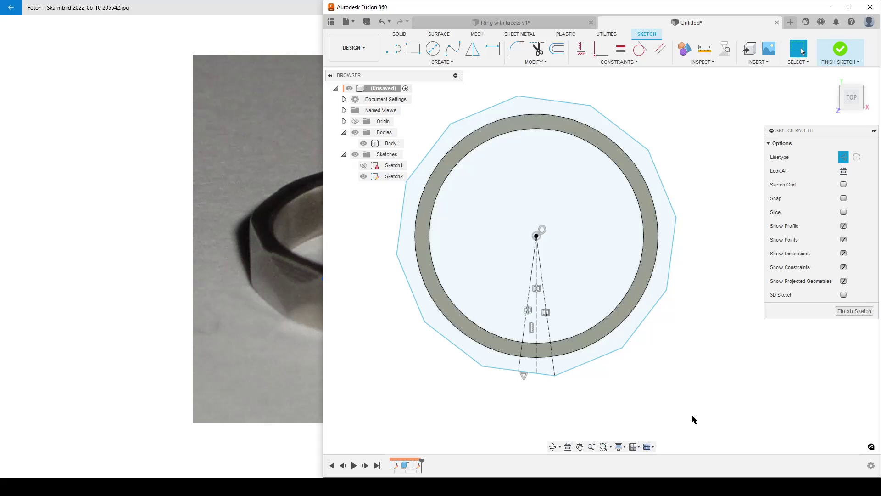
key(p)
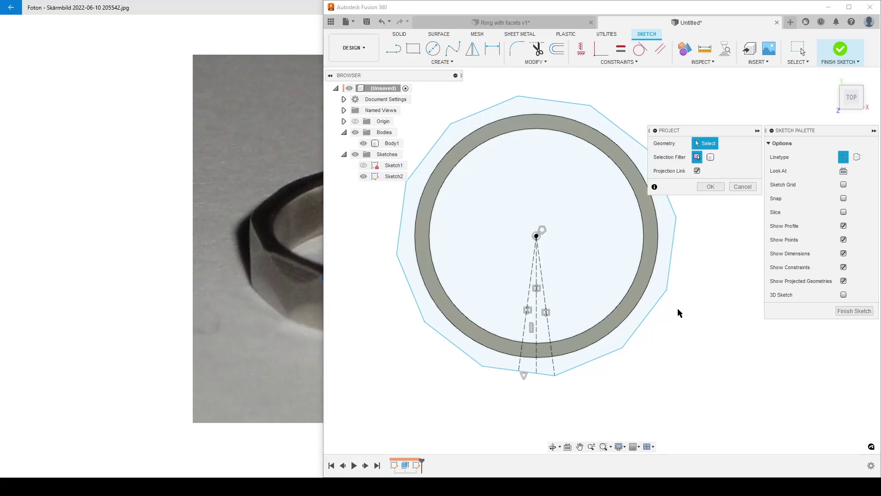
click(645, 299)
click(710, 186)
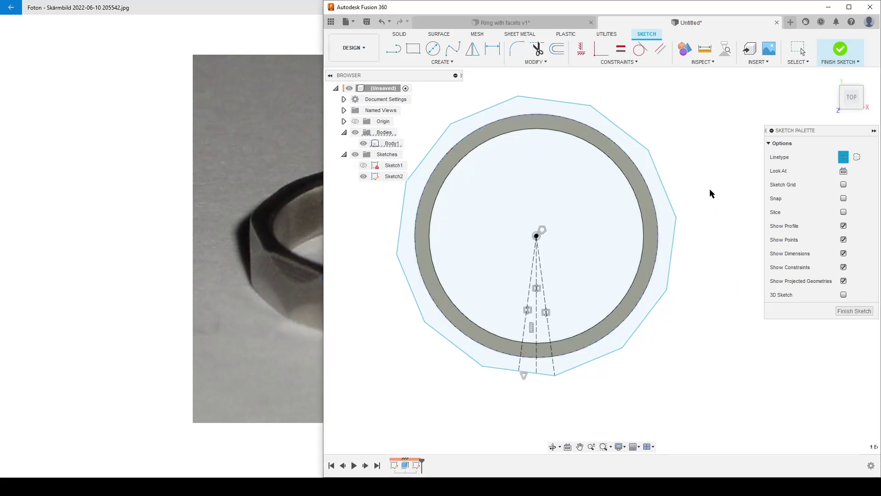
click(364, 144)
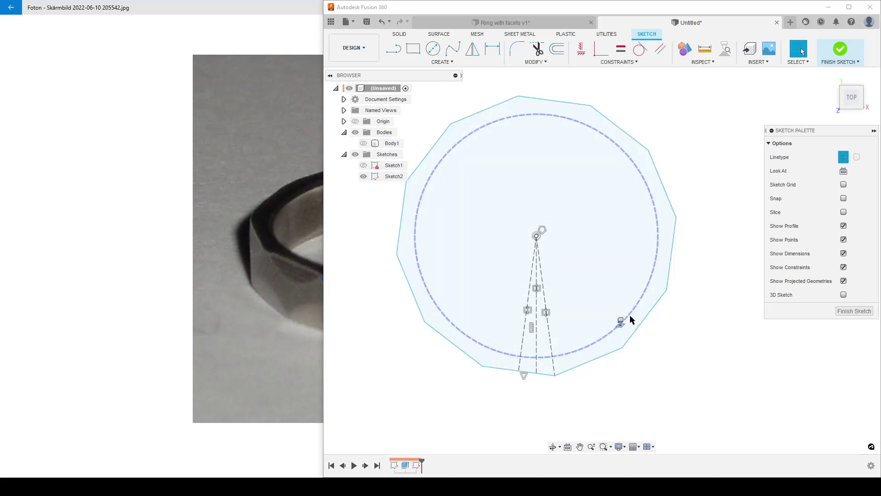
Step: Resize the polygon by moving one side inward until its sides cross the projected circle and its corners stay just outside
scroll(602, 381, up, 3)
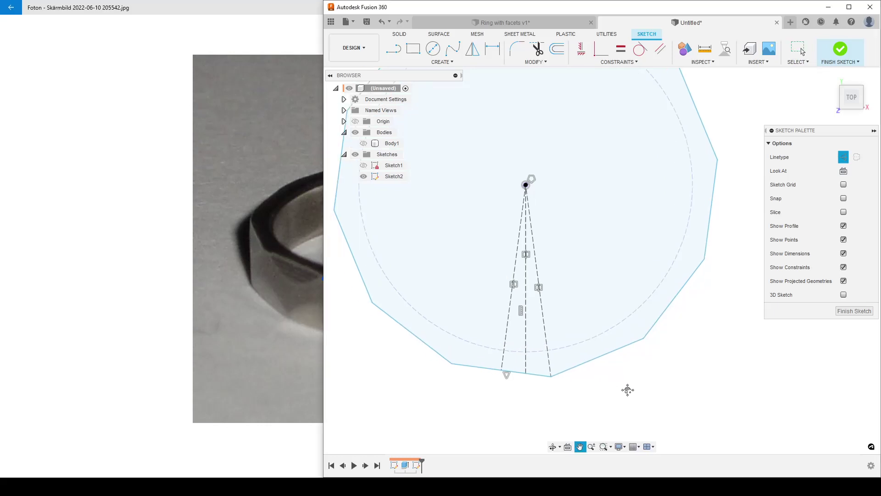
drag(645, 372, 631, 353)
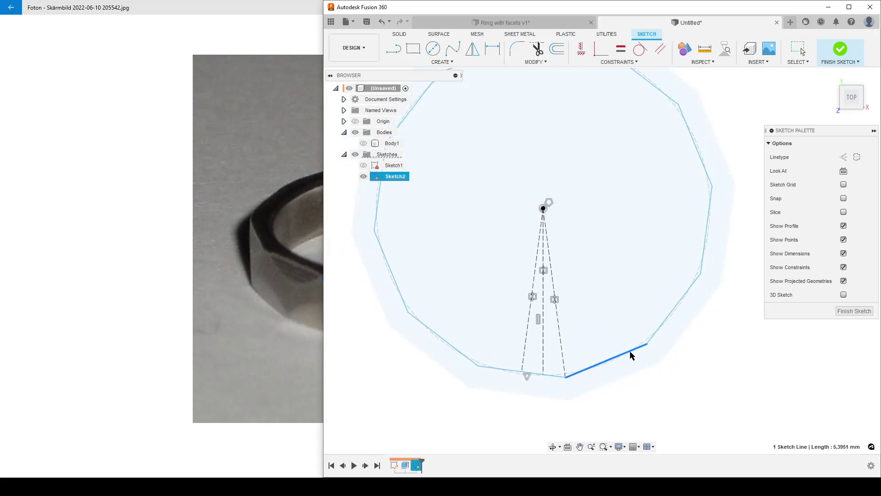
scroll(629, 355, up, 5)
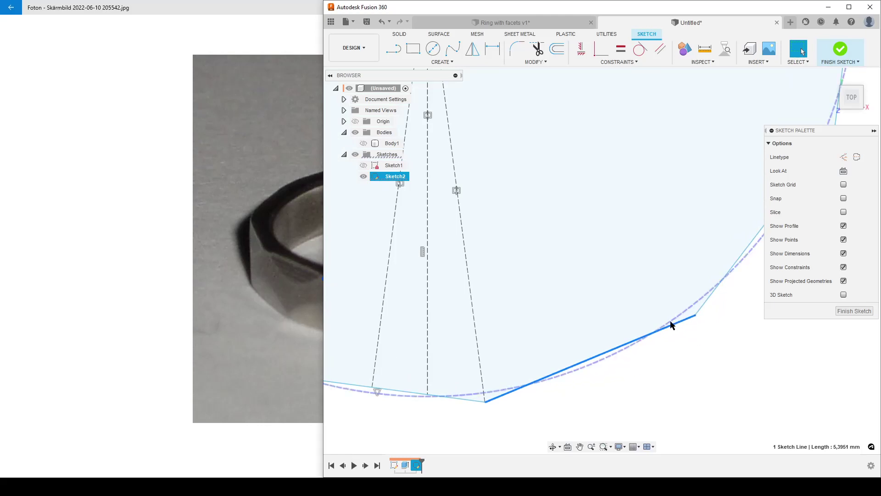
drag(663, 330, 700, 358)
scroll(705, 361, down, 3)
mouse_move(710, 362)
middle_down()
mouse_move(599, 304)
mouse_move(602, 336)
middle_up()
click(629, 328)
Step: Place sketch points where the projected circle crosses the two polygon sides beside the polygon's lower-right corner
scroll(577, 321, up, 3)
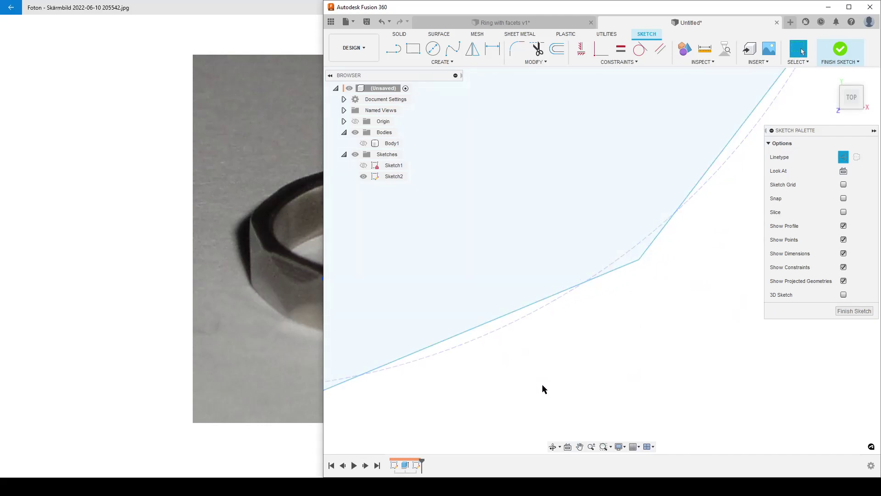
text(s)
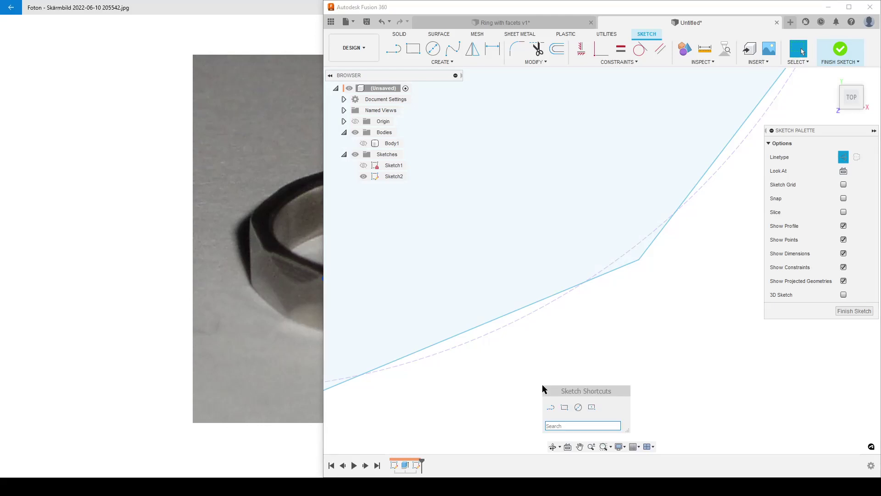
text(point)
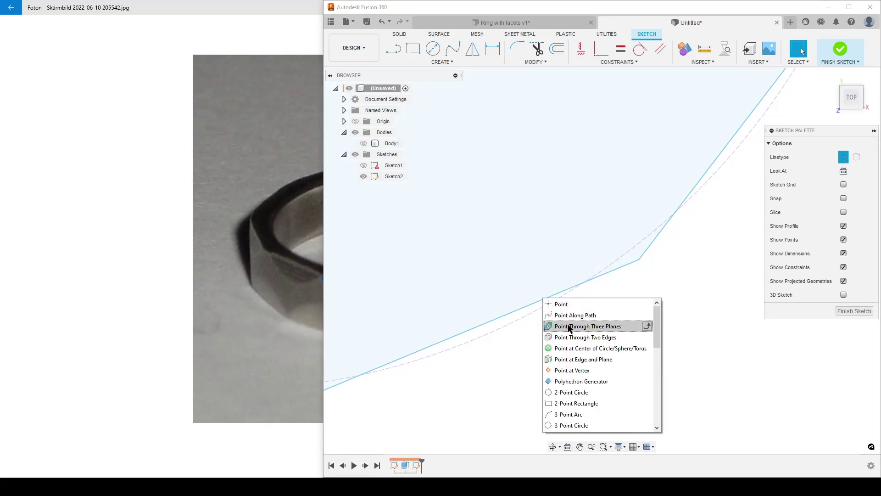
click(571, 304)
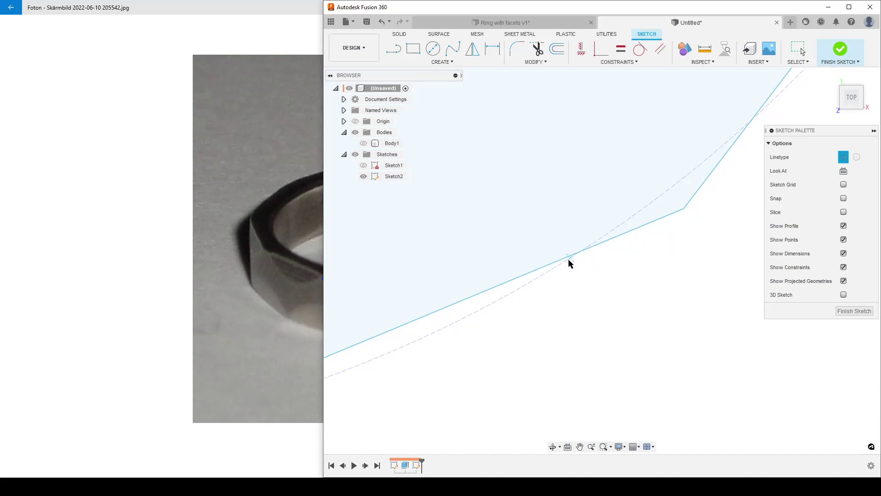
scroll(562, 287, up, 3)
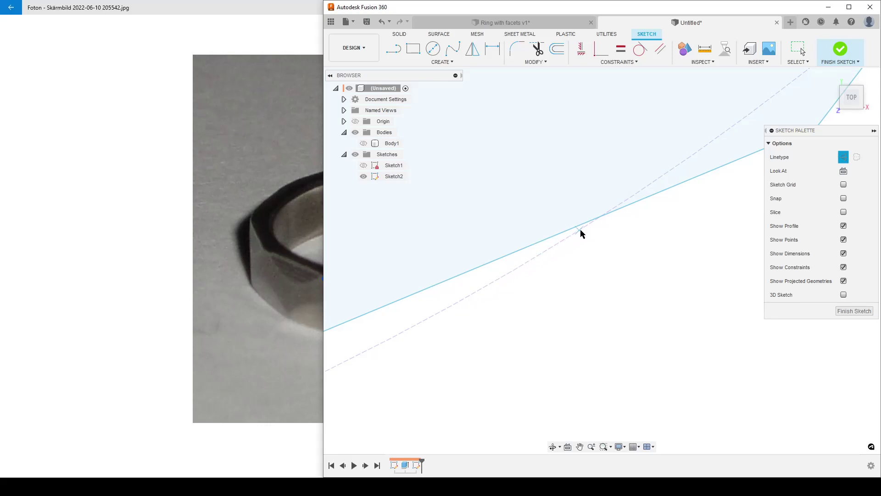
click(602, 215)
mouse_move(675, 259)
middle_down()
mouse_move(617, 300)
mouse_move(567, 350)
middle_up()
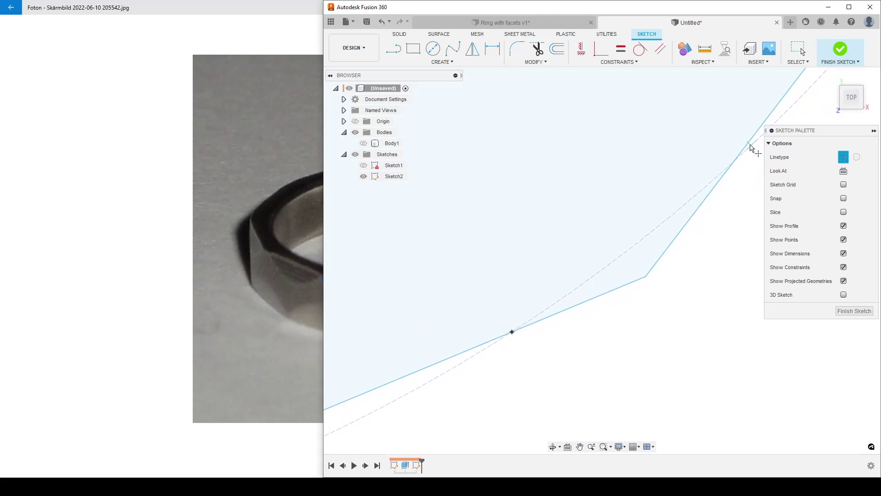
click(732, 161)
scroll(555, 315, down, 2)
Step: Add an aligned dimension of 1.2 mm between the two points beside the polygon's corner
key(d)
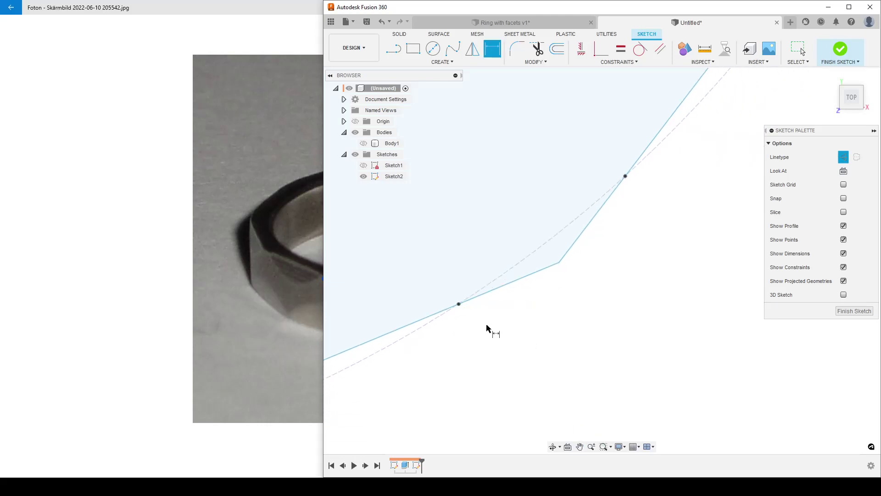
click(459, 304)
click(625, 176)
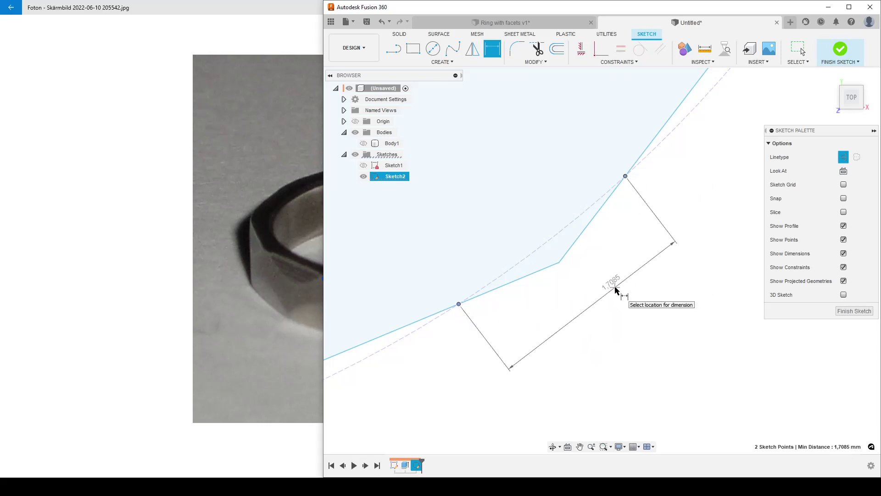
right_click(615, 288)
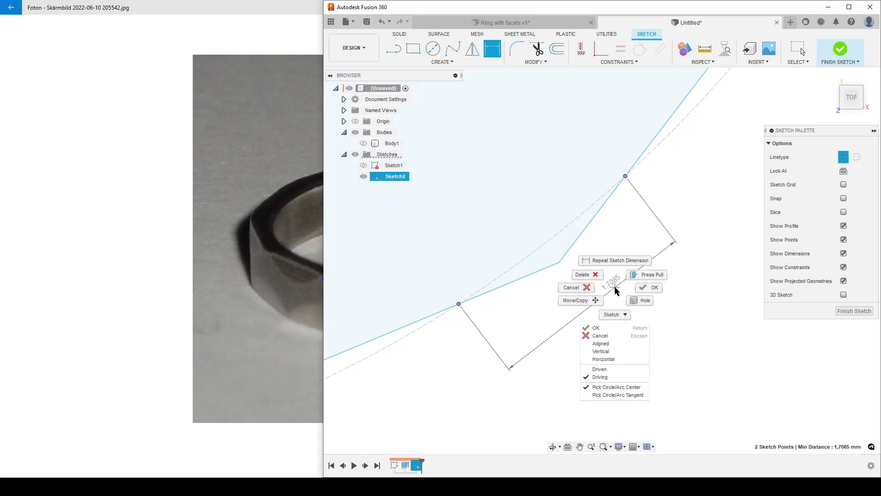
click(614, 344)
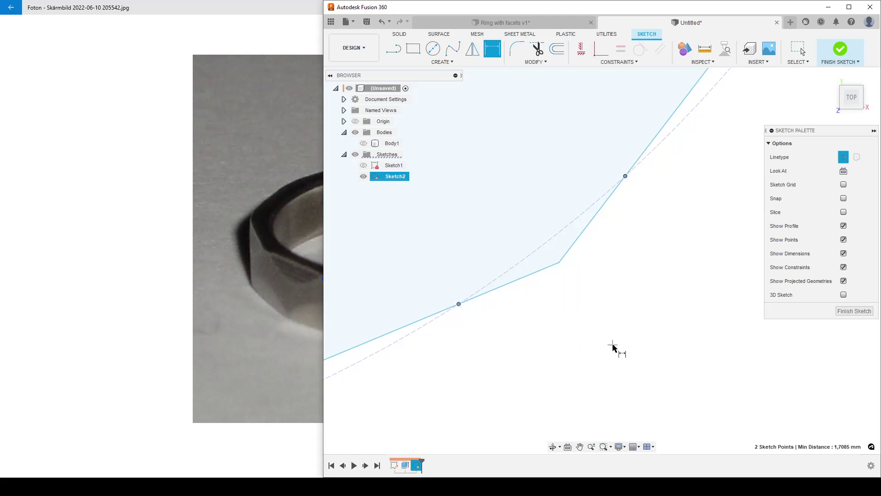
click(634, 327)
text(1)
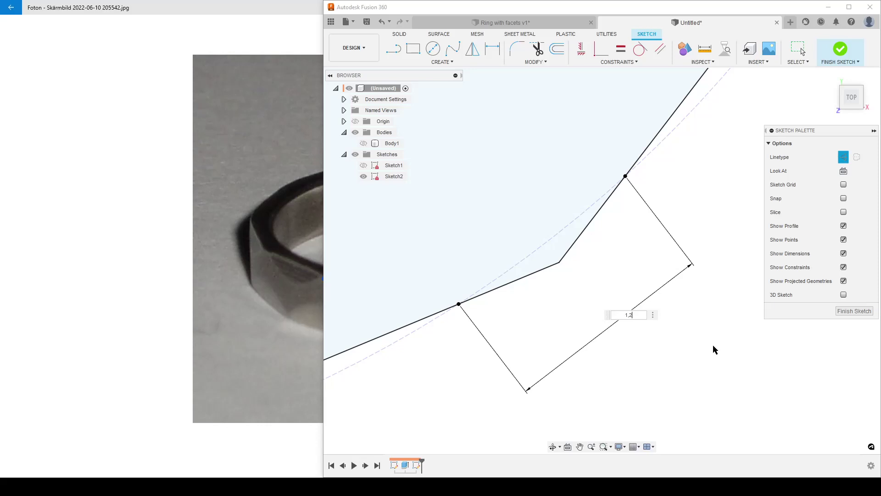
text(,2)
key(Return)
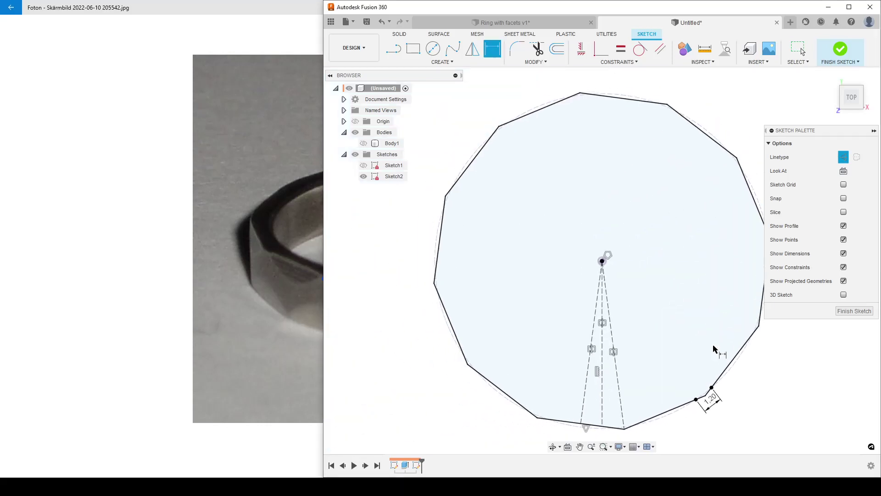
middle_drag(816, 409, 730, 342)
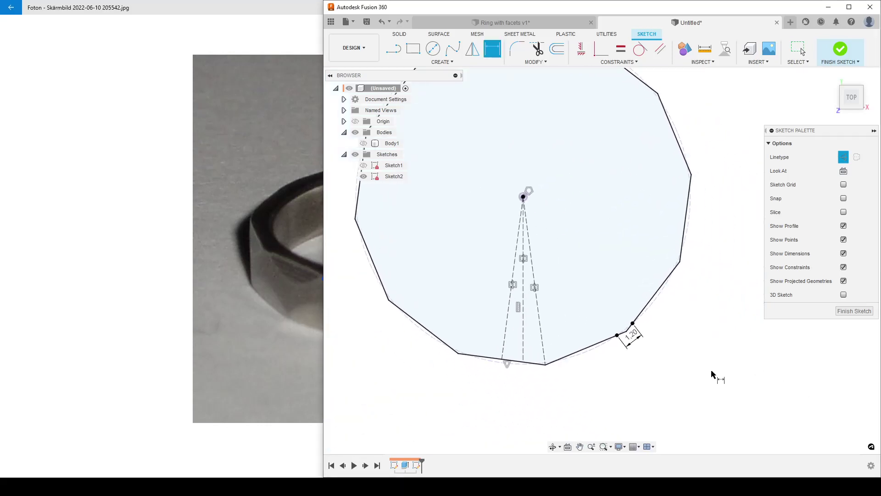
scroll(718, 398, down, 2)
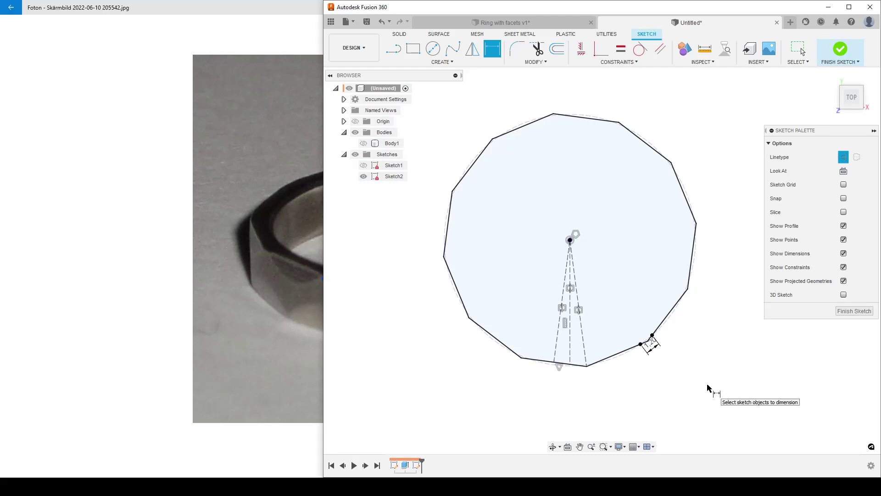
Step: Check the facets in the Photos reference image, return to Fusion 360, and offset the projected circle outward 10 mm with normal linetype
click(123, 280)
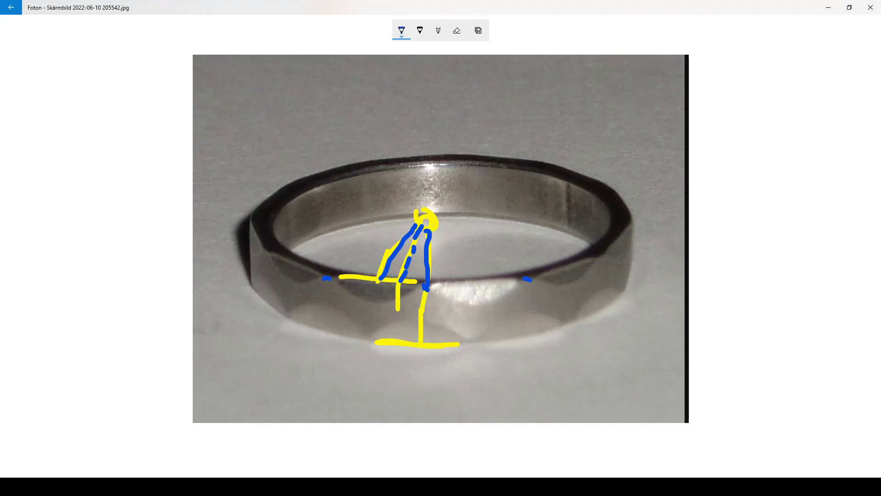
key(alt+Tab)
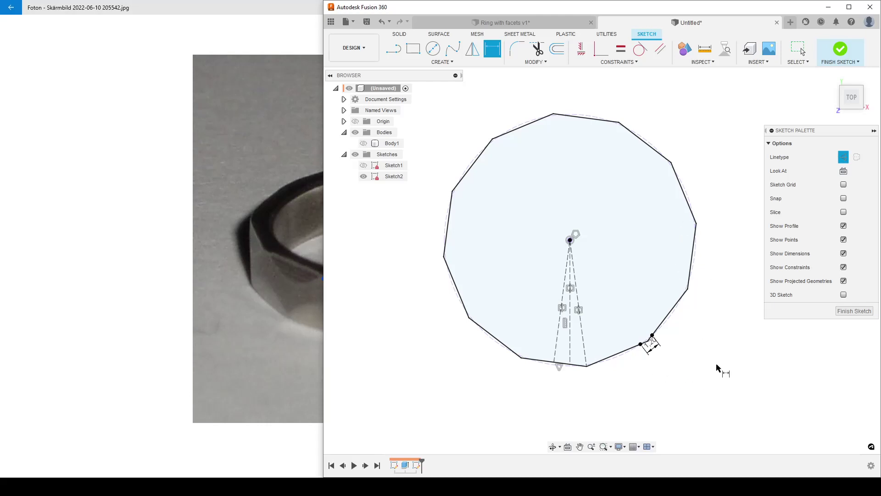
key(o)
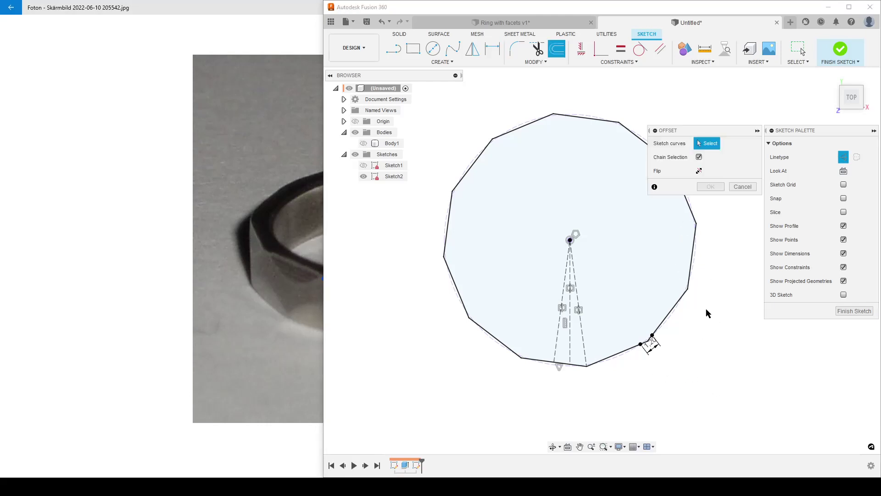
click(696, 256)
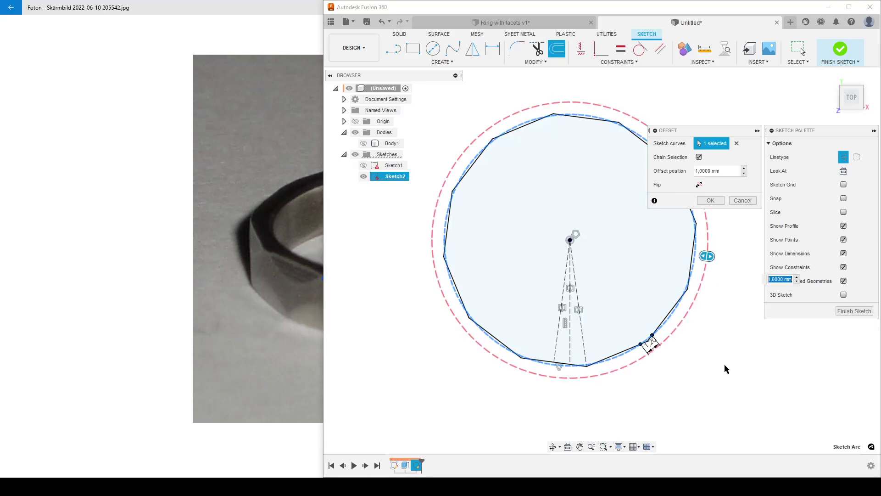
click(843, 157)
drag(729, 171, 683, 169)
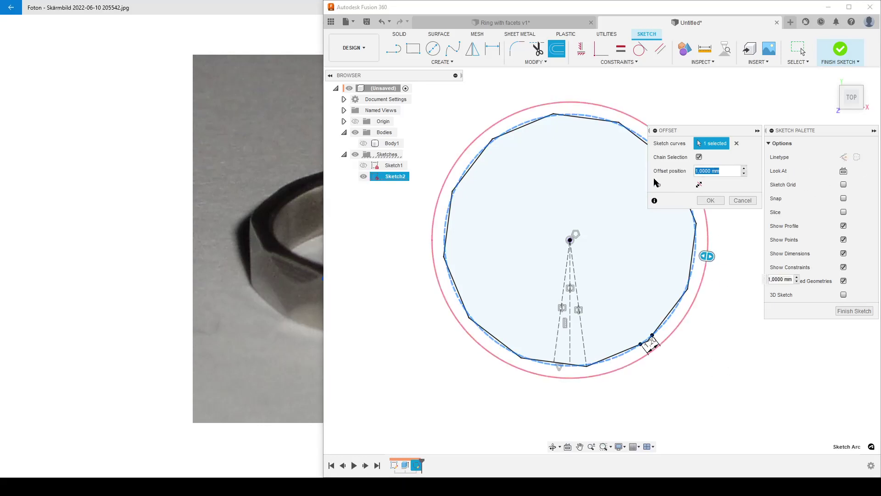
text(10)
key(Return)
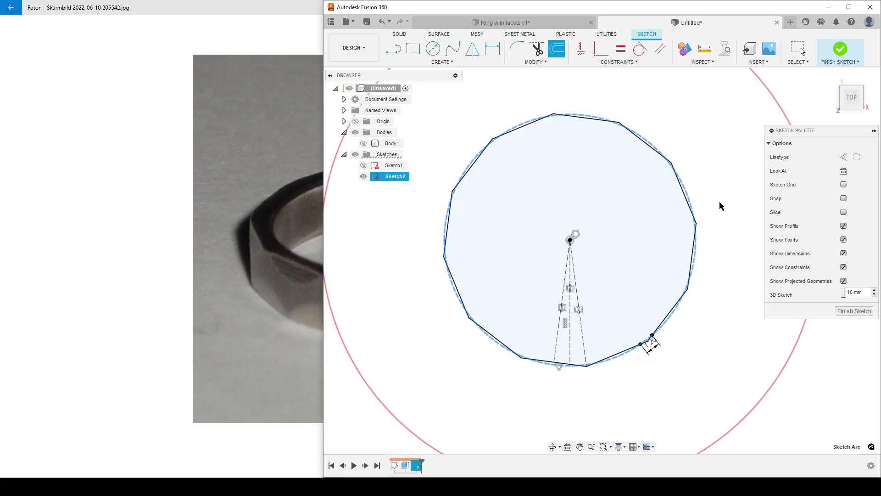
Step: Finish the sketch and show Body1 again
scroll(523, 364, down, 3)
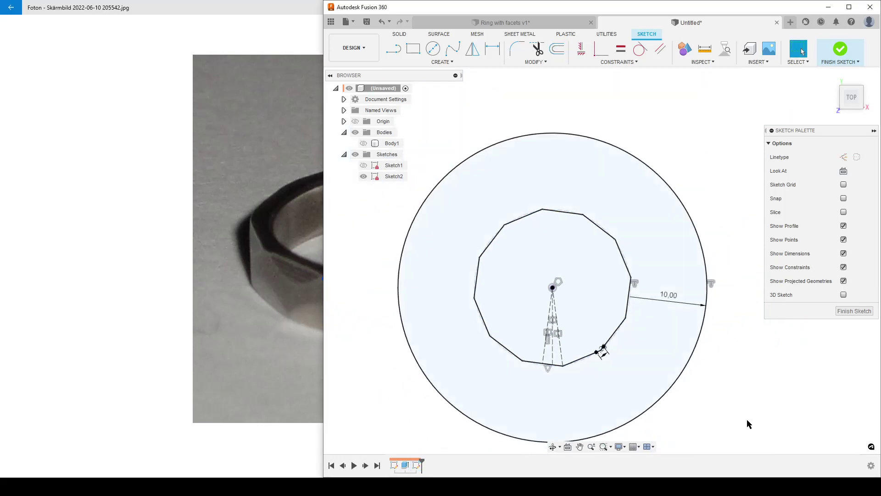
click(861, 313)
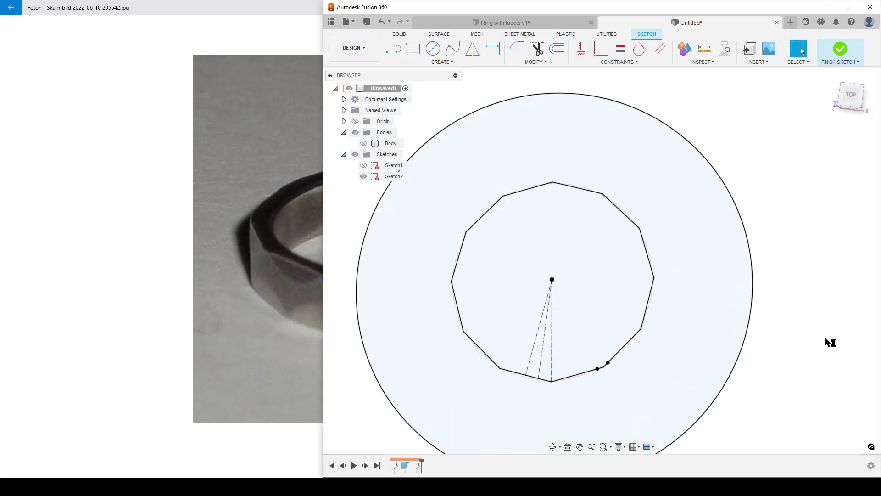
click(363, 144)
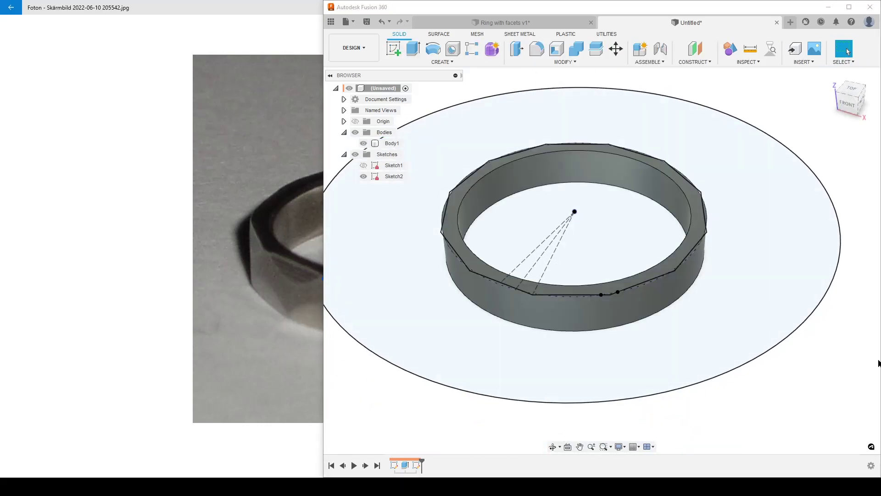
Step: Extrude the area between the polygon and the outer circle as a cut with a distance of -10 mm
key(e)
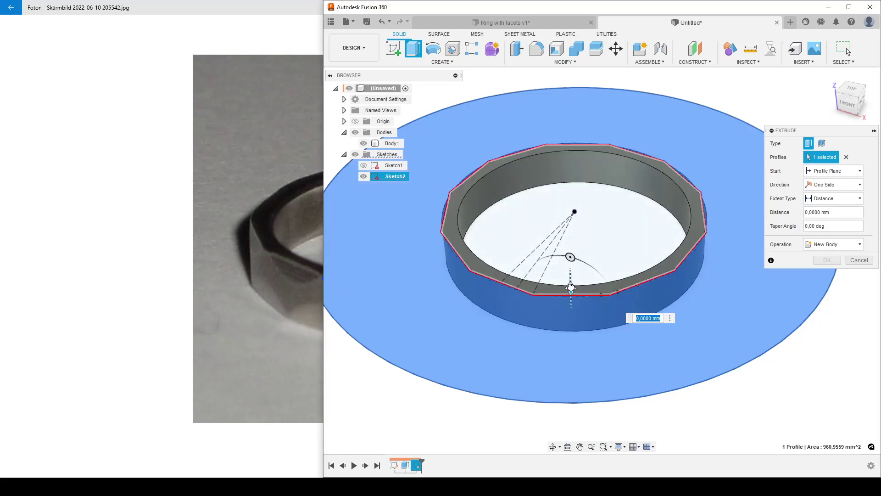
drag(569, 293, 572, 351)
text(-1)
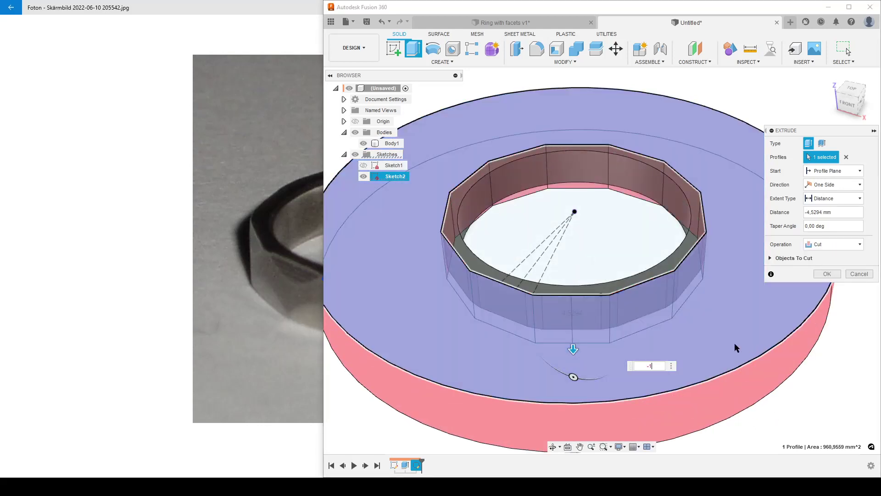
text(0)
shift+middle_drag(633, 382, 604, 327)
scroll(604, 328, up, 5)
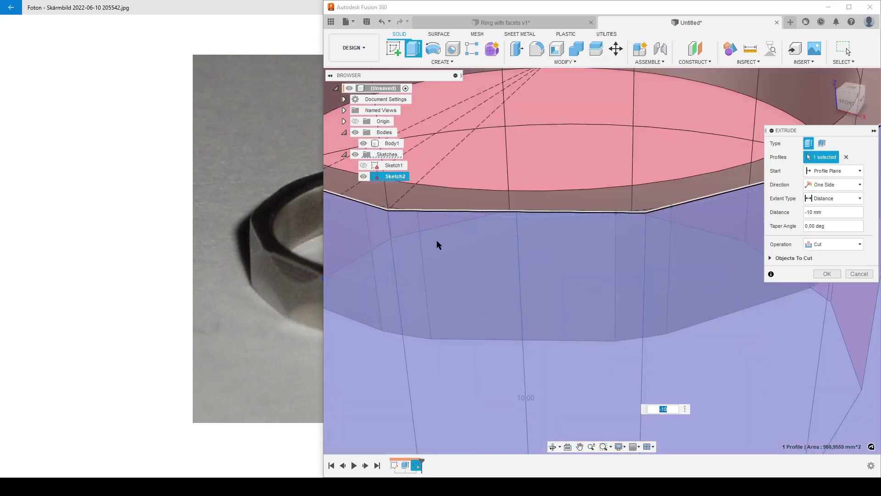
scroll(463, 262, down, 3)
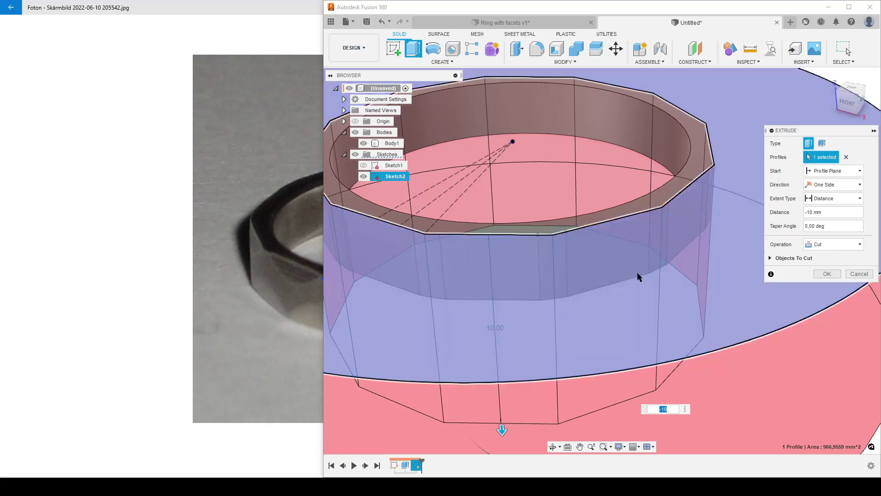
scroll(552, 326, up, 2)
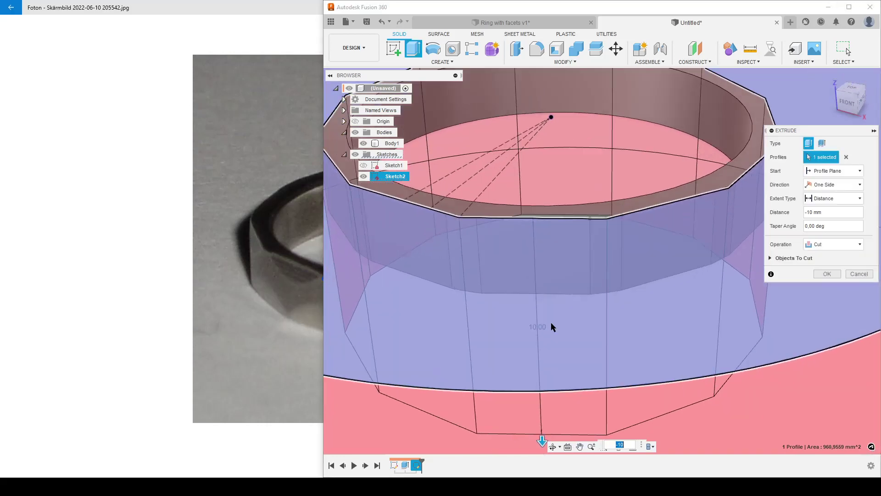
scroll(549, 326, down, 1)
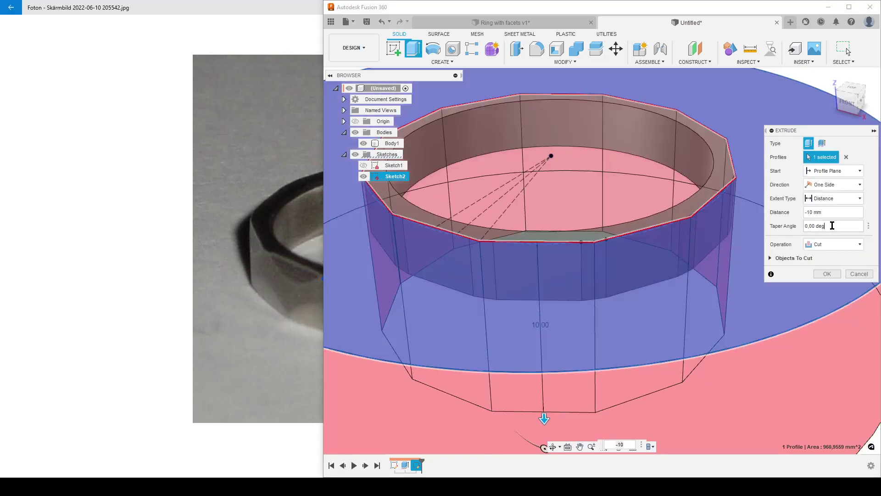
Step: Try a taper angle of -15 degrees on the cut, settle on -12 degrees, and complete the extrusion
drag(826, 226, 798, 227)
key(BackSpace)
text(-15)
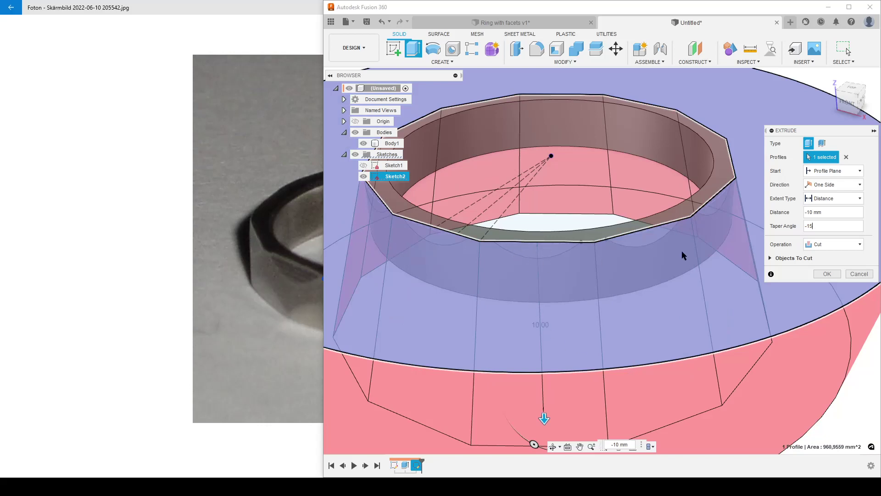
drag(817, 226, 789, 226)
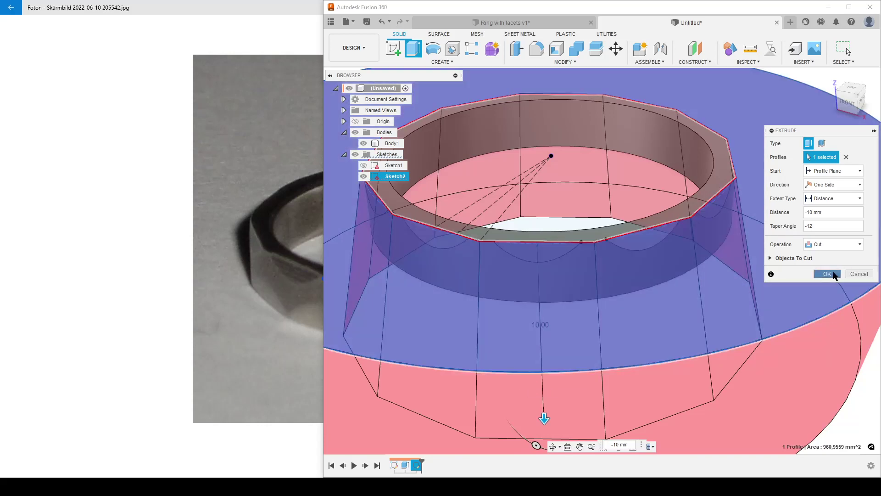
click(827, 274)
scroll(443, 316, down, 5)
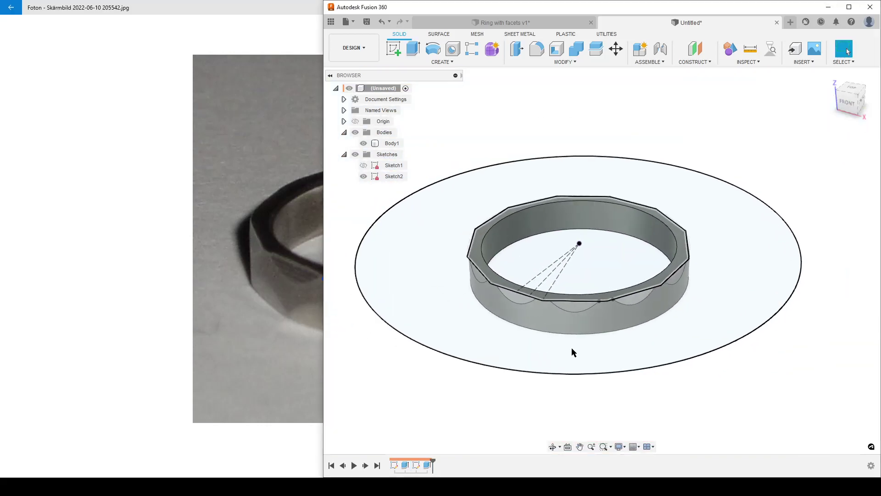
Step: Show the origin planes and axes and hide Sketch2
shift+middle_drag(616, 401, 637, 363)
drag(647, 383, 607, 393)
key(Escape)
shift+middle_drag(608, 393, 604, 312)
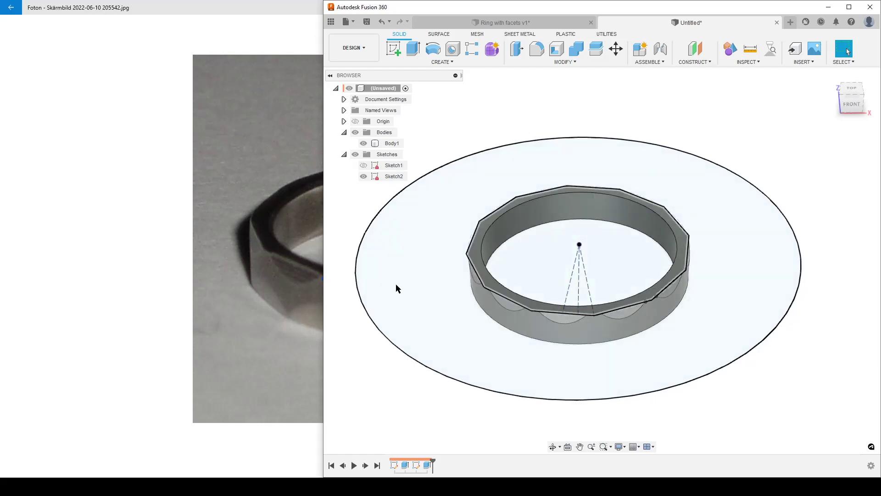
click(354, 121)
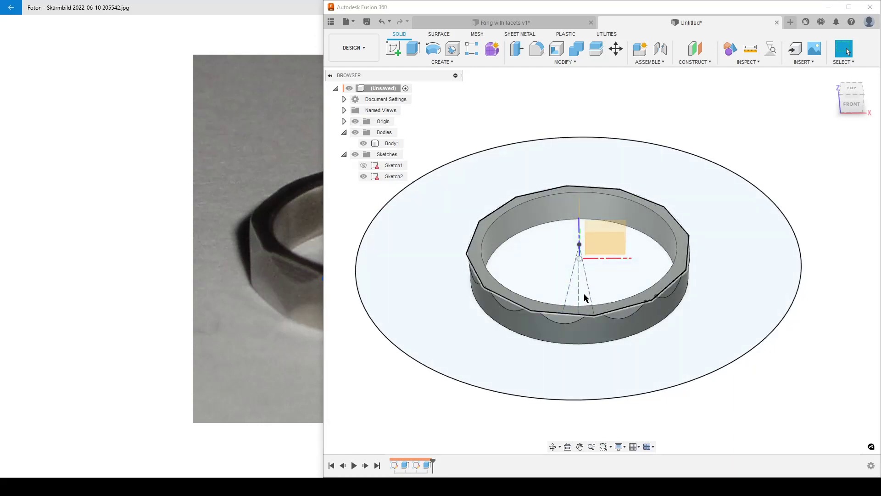
shift+middle_drag(577, 285, 589, 258)
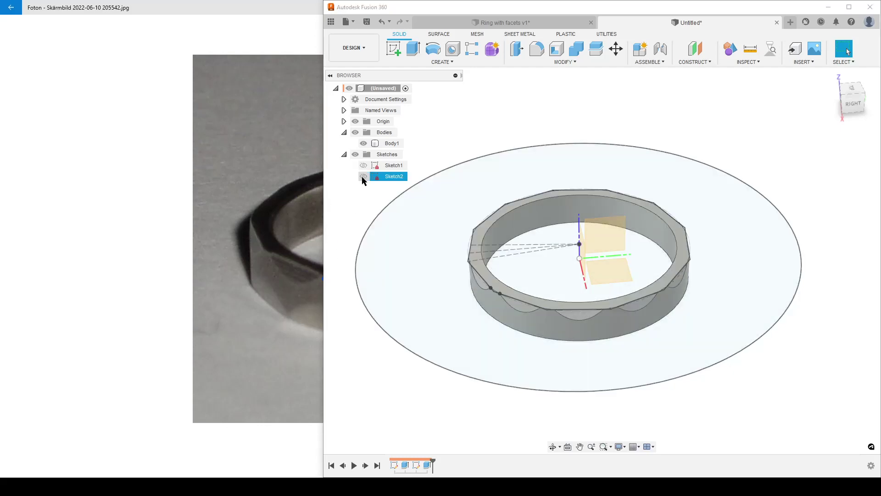
click(363, 176)
shift+middle_drag(394, 367, 412, 373)
Step: Circular-pattern the tapered cut feature around the green Y axis with full spacing, quantity 2 and the Optimized compute option
text(s)
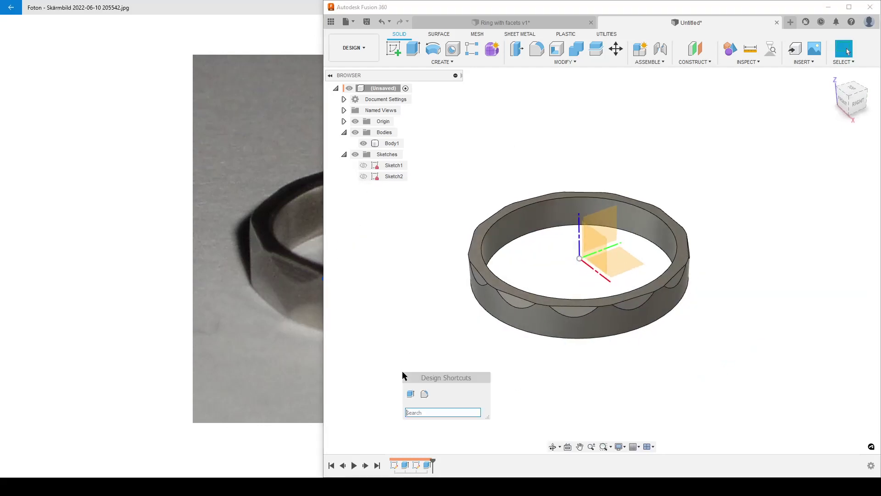
text(cir)
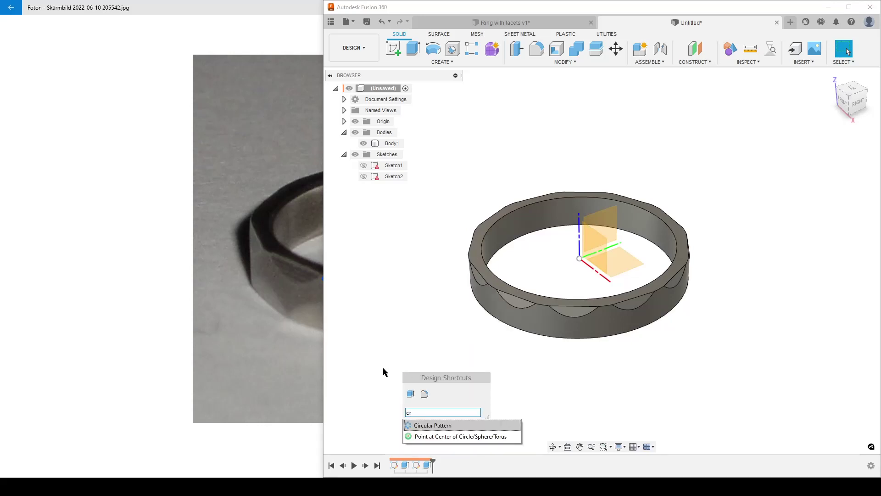
click(441, 425)
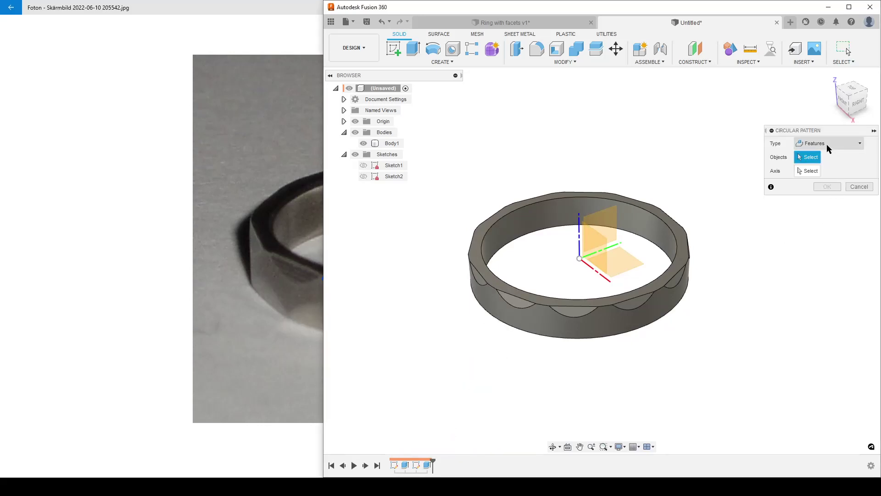
click(428, 465)
click(826, 171)
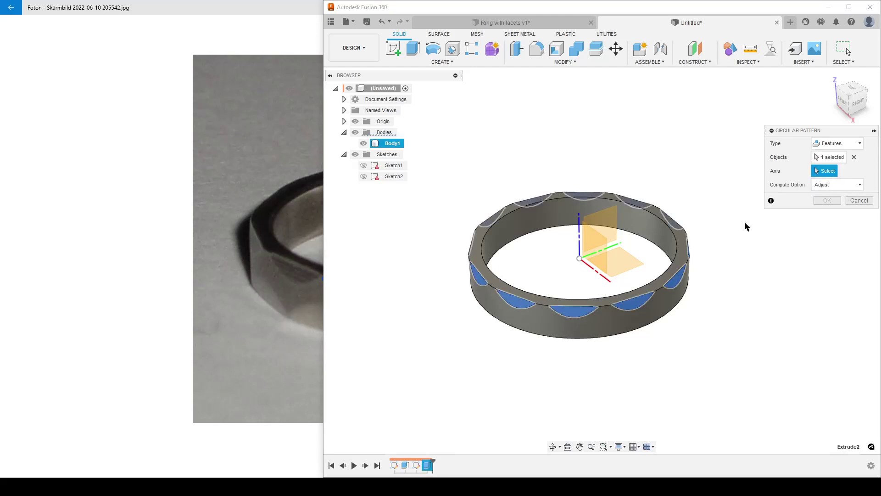
click(613, 248)
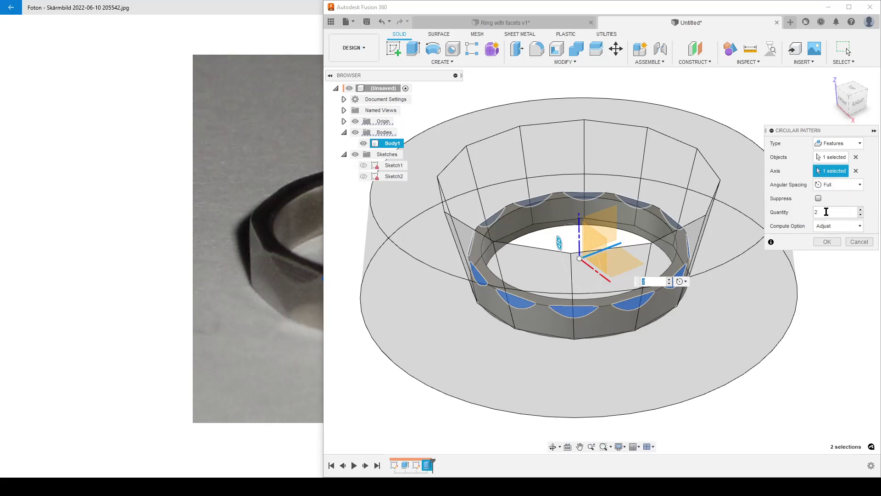
click(824, 227)
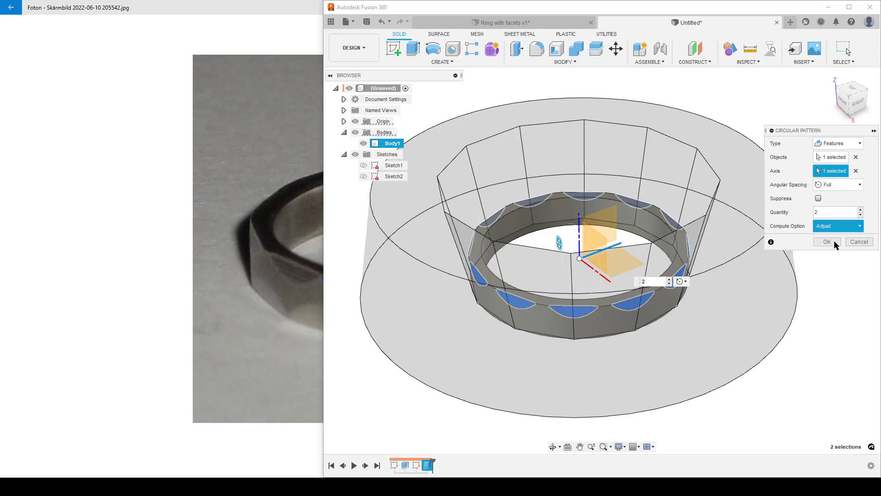
click(833, 240)
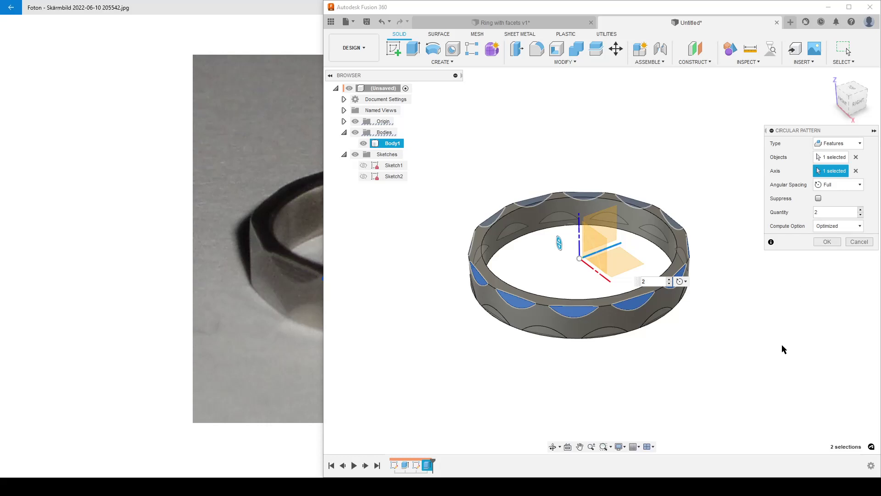
click(826, 242)
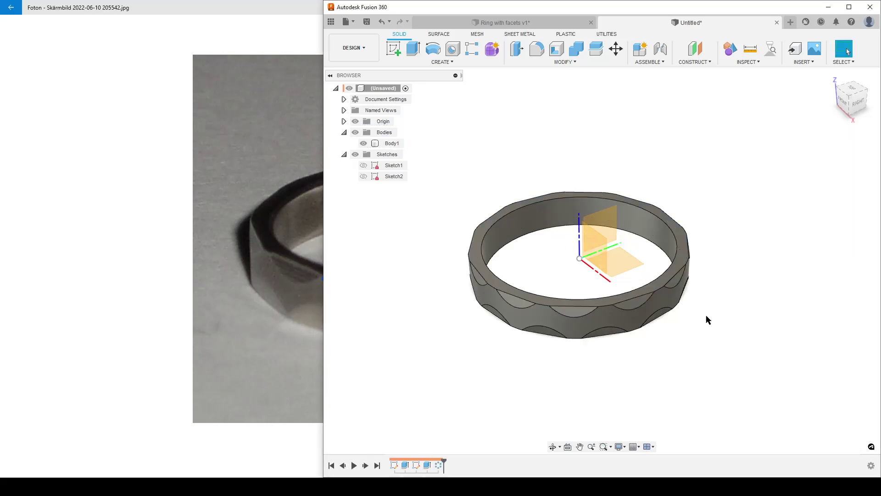
Step: Place the Photos reference image beside the Fusion 360 window and erase all ink markings from it
shift+middle_drag(477, 412, 499, 384)
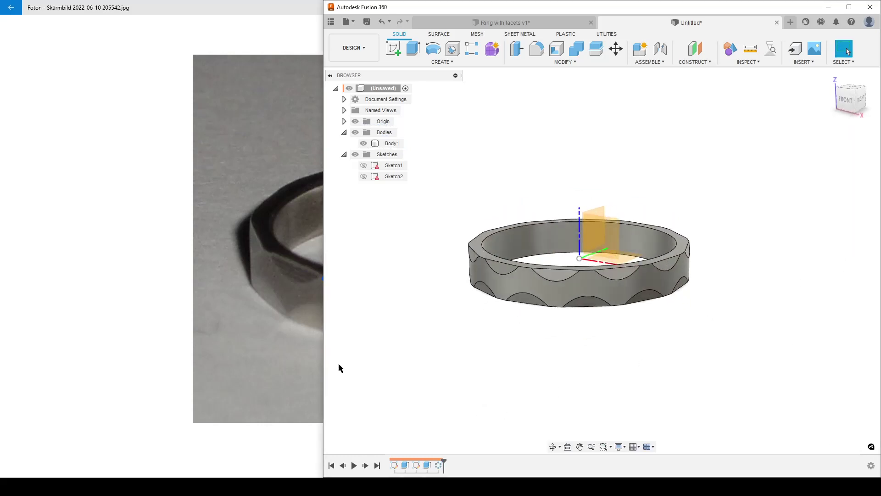
key(alt+Tab)
key(alt+Tab)
key(super+Right)
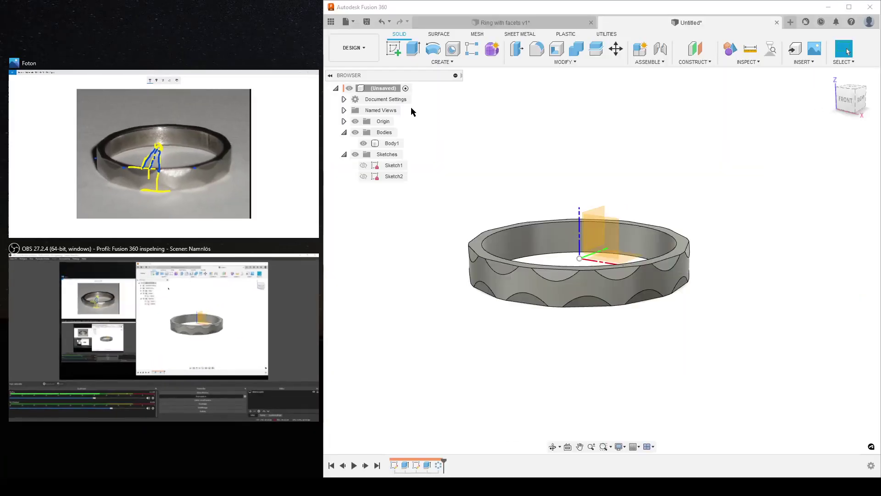
click(185, 134)
click(177, 27)
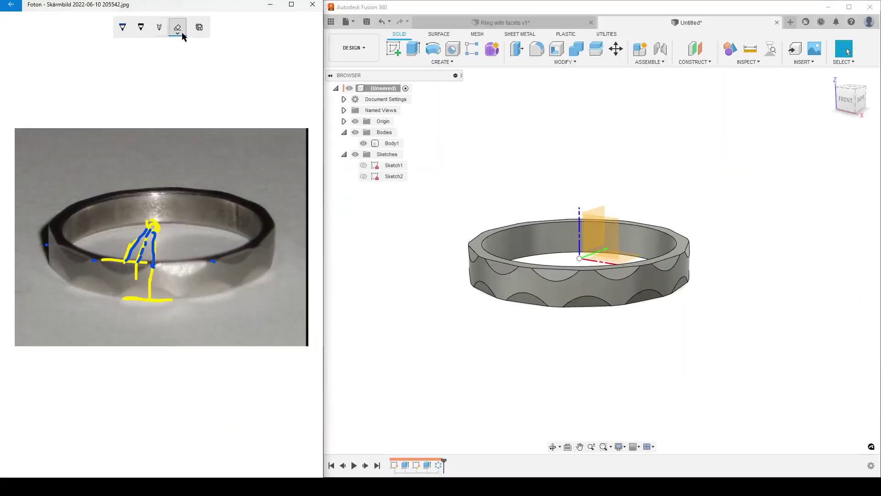
click(174, 59)
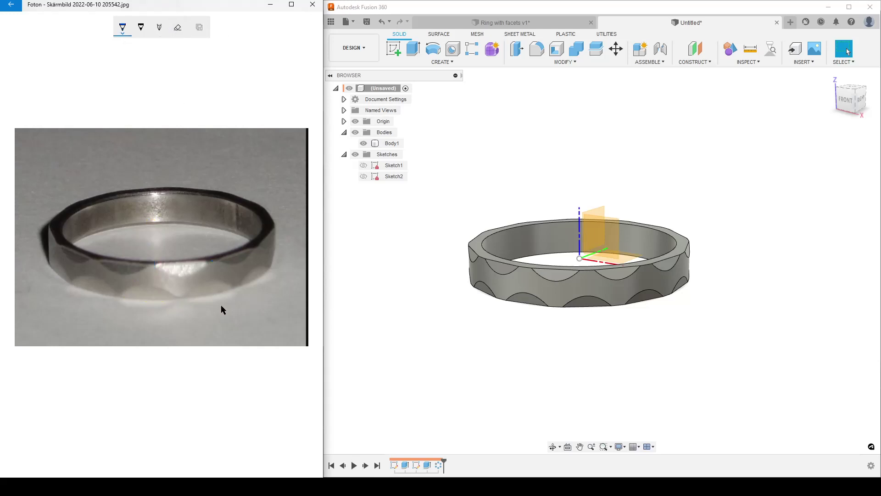
Step: Show Sketch2 and its dimensions in the Fusion 360 model
scroll(555, 362, up, 3)
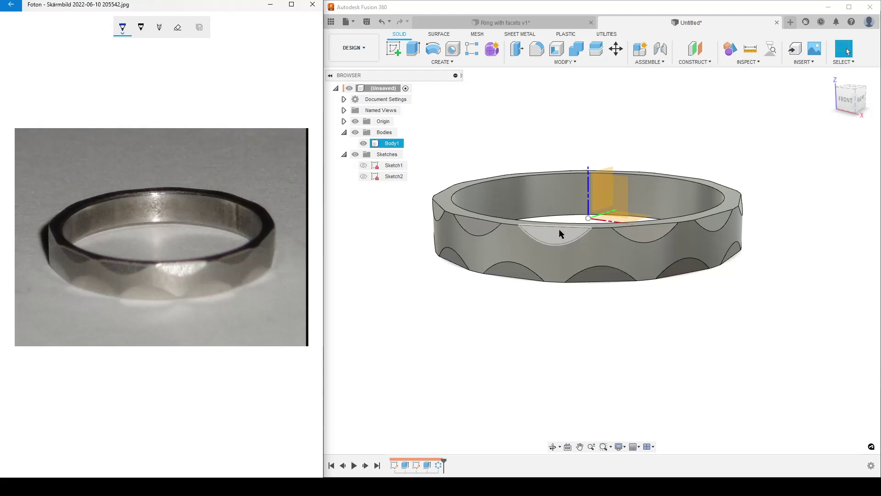
click(364, 177)
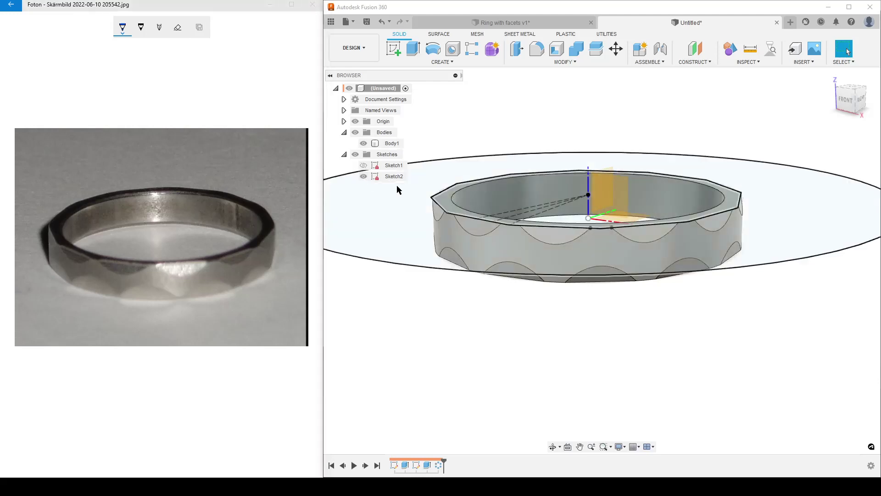
right_click(393, 176)
click(435, 296)
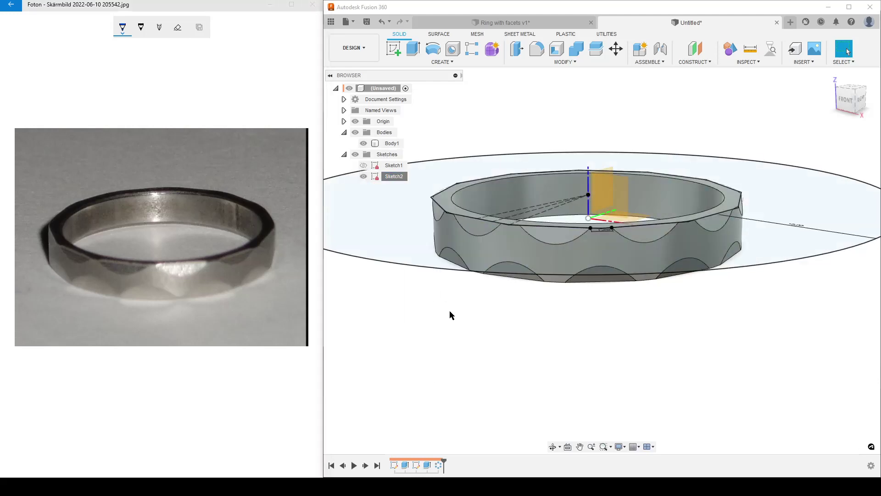
scroll(468, 335, down, 3)
shift+middle_drag(483, 359, 511, 388)
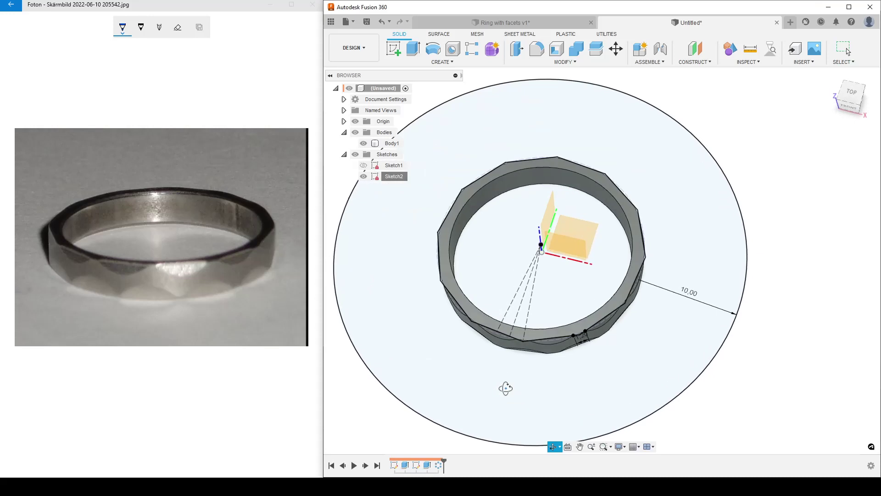
Step: Move the 1.2 mm dimension clear of the ring and set the spacing between the two points to 0.8 mm
click(588, 342)
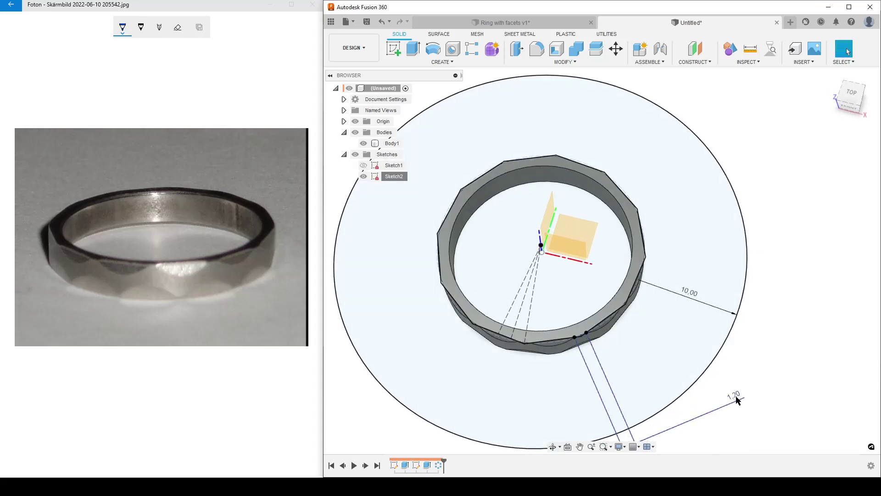
scroll(736, 400, down, 2)
middle_drag(721, 356, 681, 277)
click(661, 262)
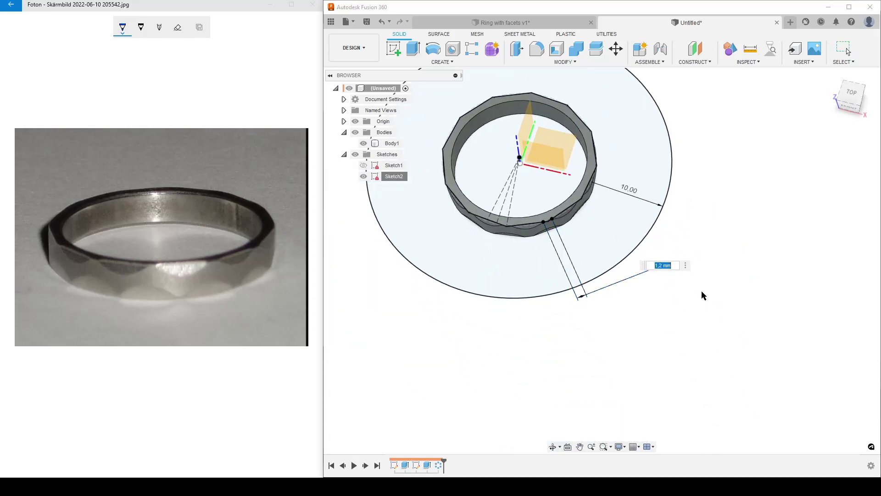
text(0,8)
key(Return)
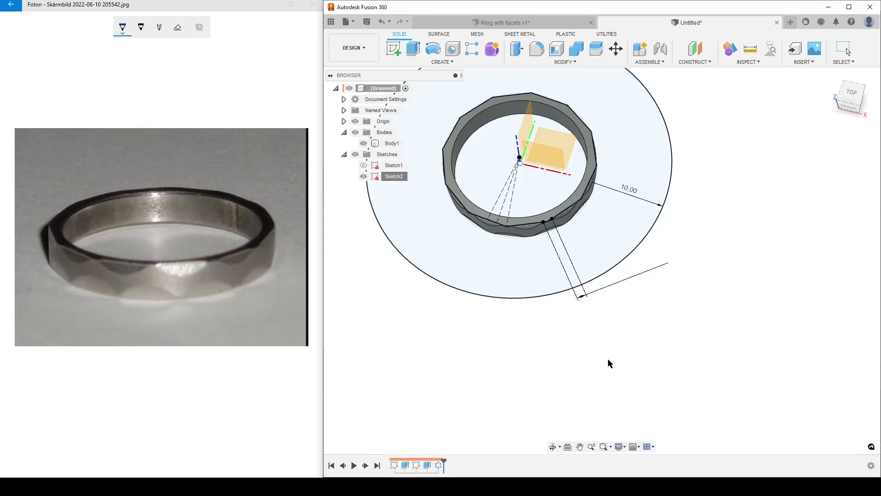
Step: Edit the ring body's first extrusion and set its symmetric distance to 3 mm
shift+middle_drag(618, 316, 593, 376)
scroll(592, 372, up, 5)
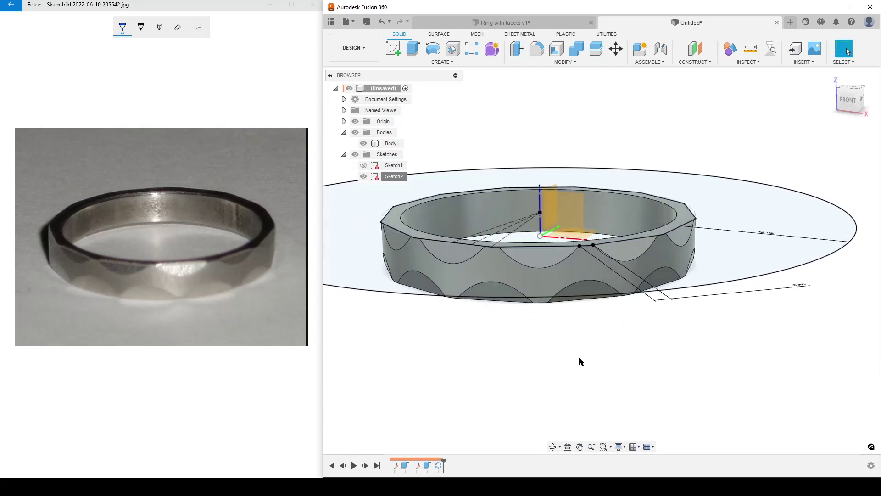
scroll(580, 357, down, 3)
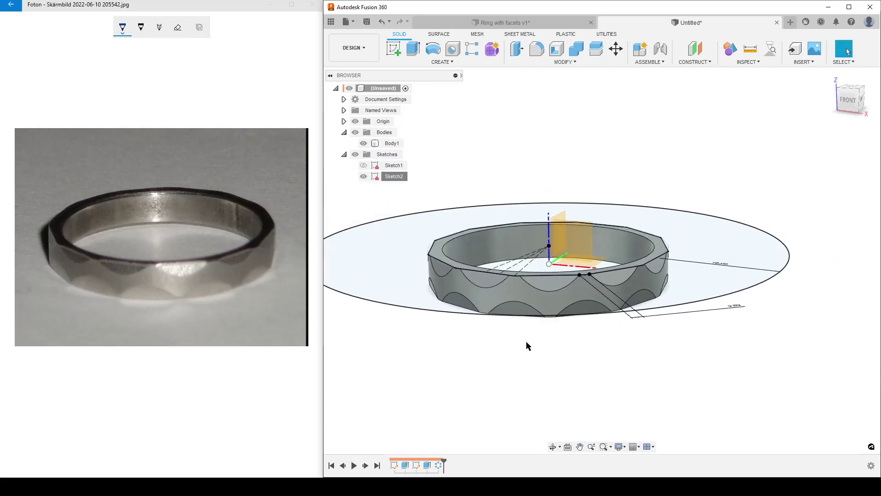
double_click(404, 465)
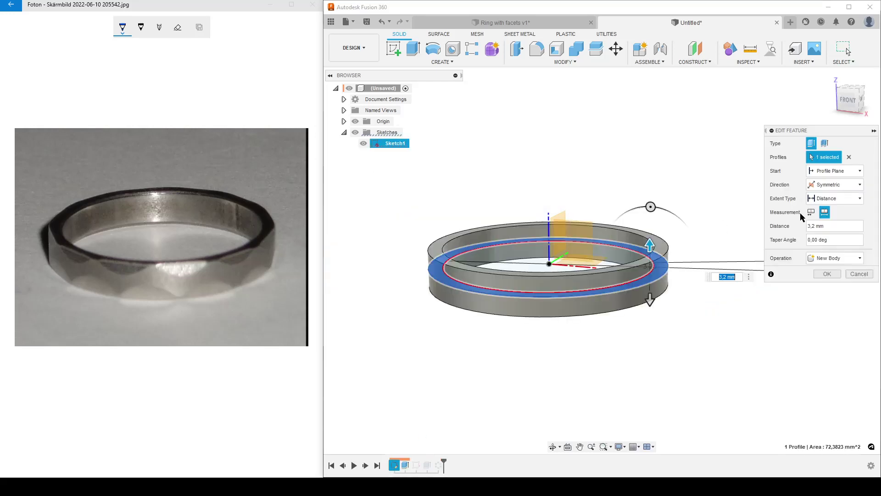
click(832, 226)
text(3)
key(Return)
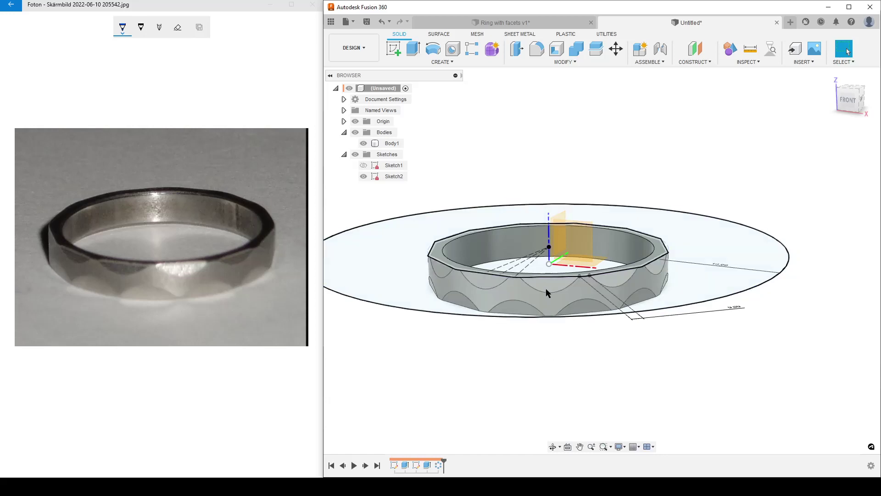
Step: Edit the facet cut's extrusion and set its taper angle to -15 deg
double_click(426, 465)
click(828, 226)
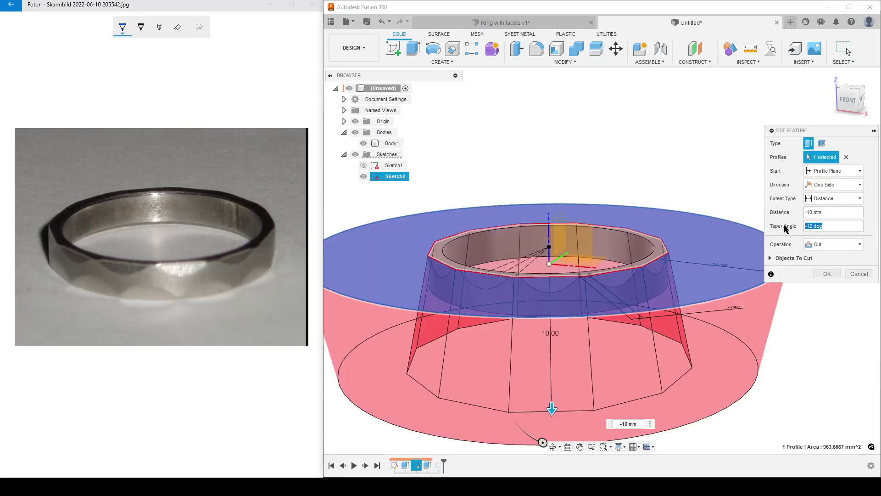
text(-15)
key(Return)
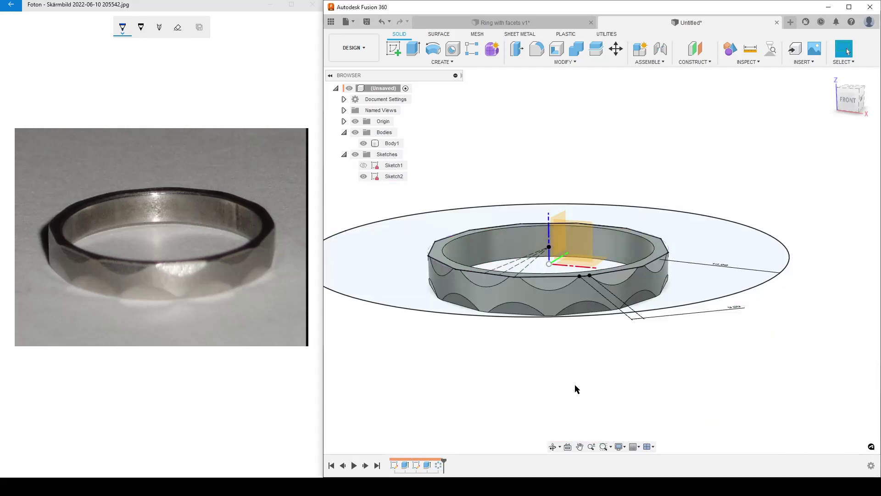
Step: Set the Sketch2 spacing dimension between the two points at the ring's edge to 0.5 mm
shift+middle_drag(647, 354, 668, 370)
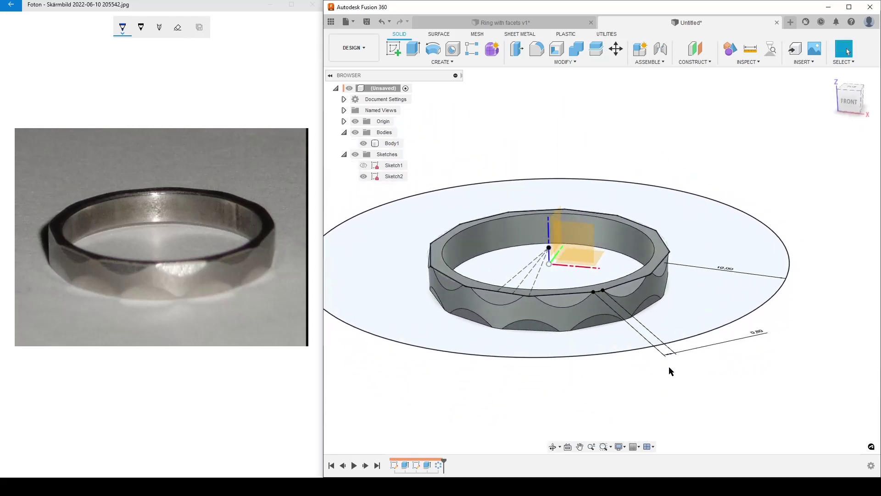
double_click(758, 335)
text(0.5)
key(Return)
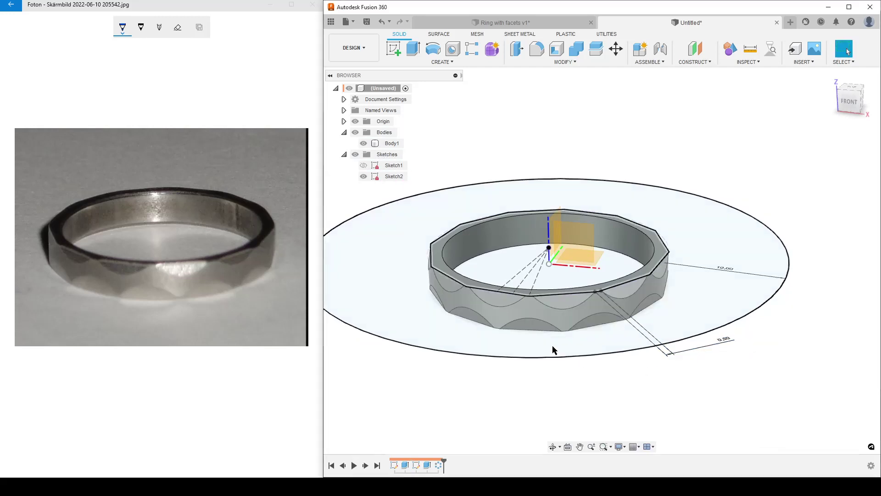
Step: Hide Sketch2 and the origin geometry so only the ring body is displayed, fitted to the view
click(364, 177)
key(F6)
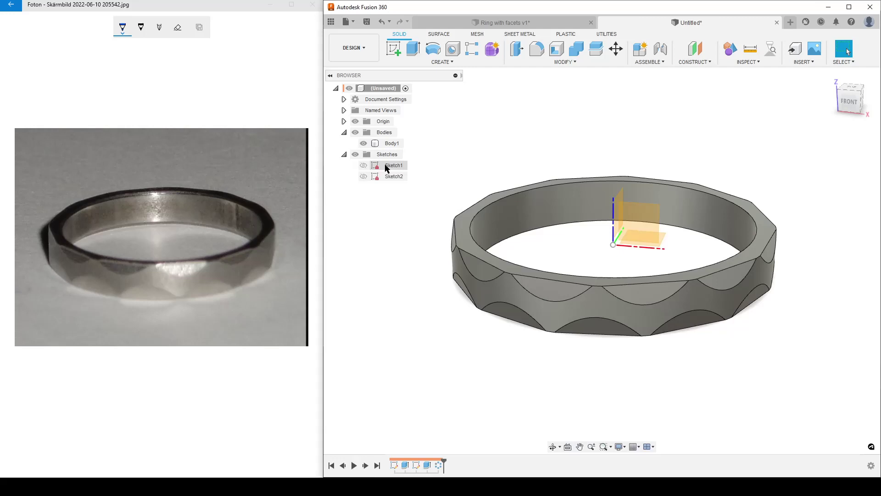
click(355, 121)
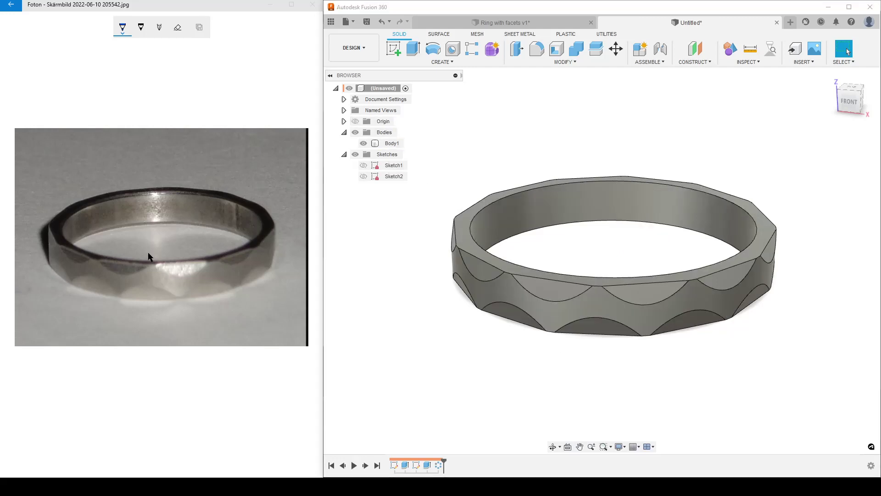
Step: Mark two short facet edges on opposite sides of the ring in the Photos reference image with blue ink
mouse_move(641, 403)
shift+middle_down()
mouse_move(649, 376)
mouse_move(654, 409)
mouse_move(623, 417)
mouse_move(632, 414)
shift+middle_up()
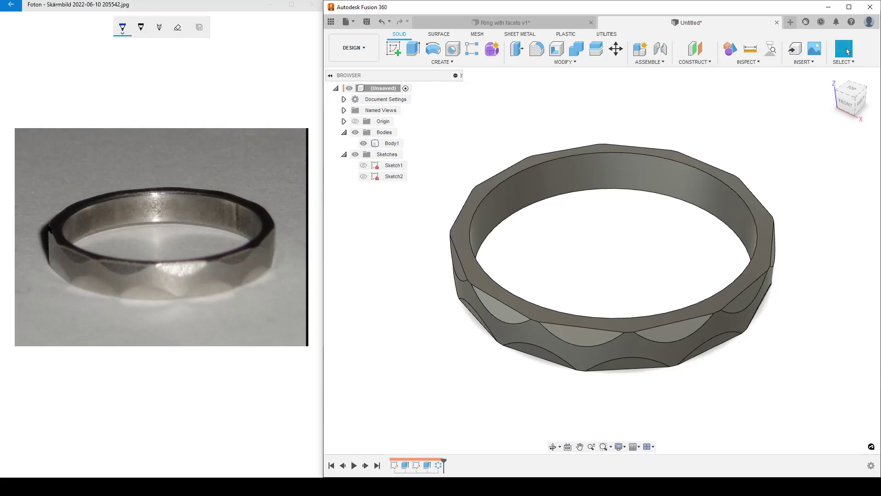
drag(49, 226, 55, 244)
drag(265, 209, 272, 224)
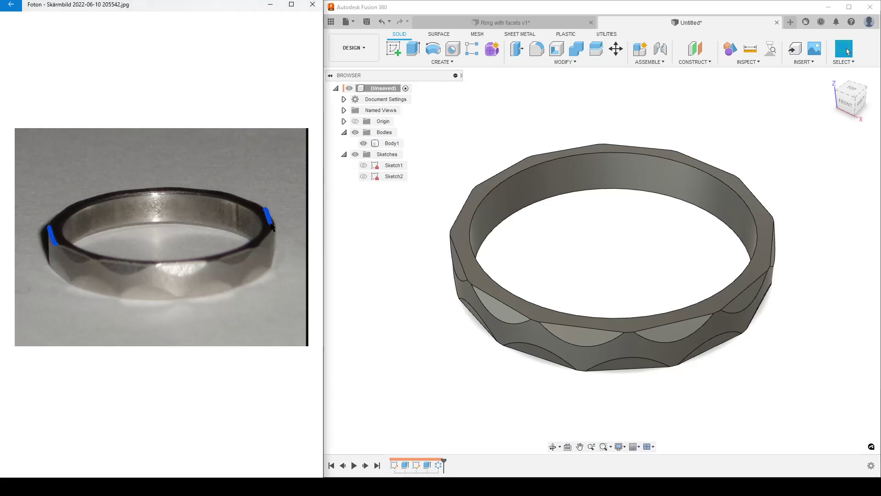
Step: Examine the facet polygon in Sketch2, finish the sketch unchanged, and compare the ring's side facets with the reference photo
double_click(416, 465)
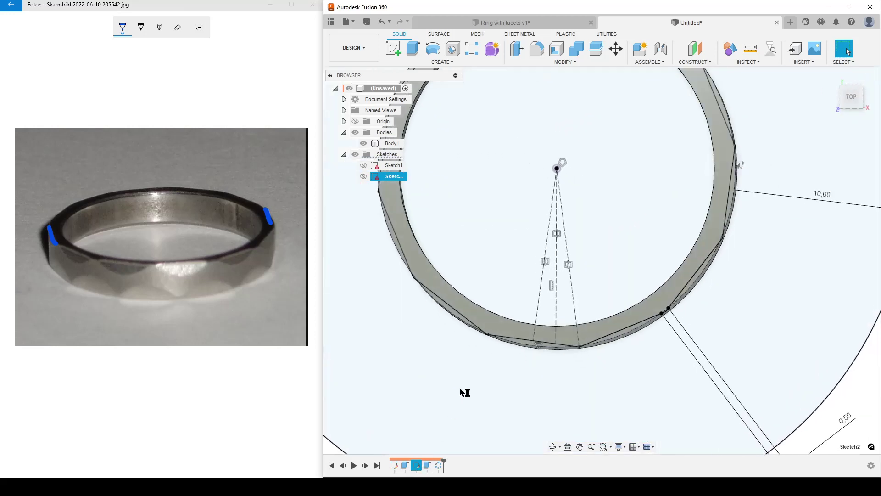
scroll(466, 403, down, 2)
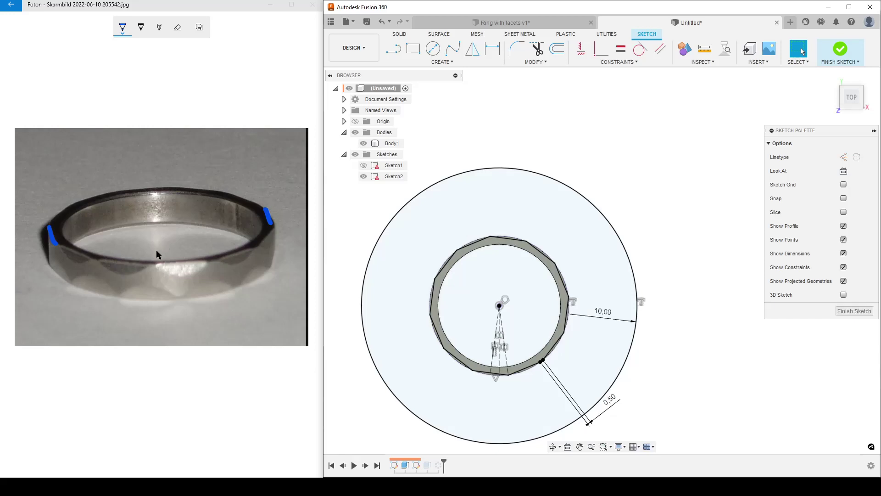
click(856, 314)
click(857, 315)
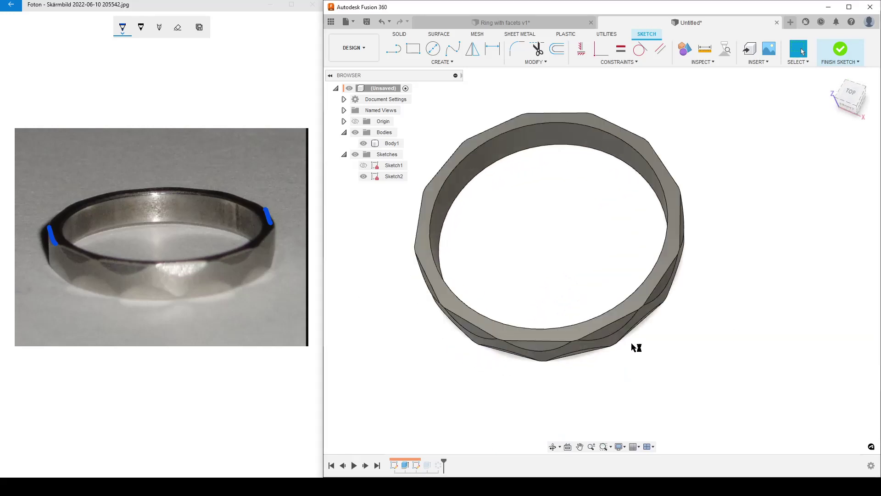
scroll(643, 368, down, 3)
mouse_move(690, 397)
shift+middle_down()
mouse_move(683, 361)
mouse_move(675, 379)
mouse_move(621, 335)
mouse_move(625, 354)
mouse_move(612, 363)
shift+middle_up()
scroll(674, 377, up, 3)
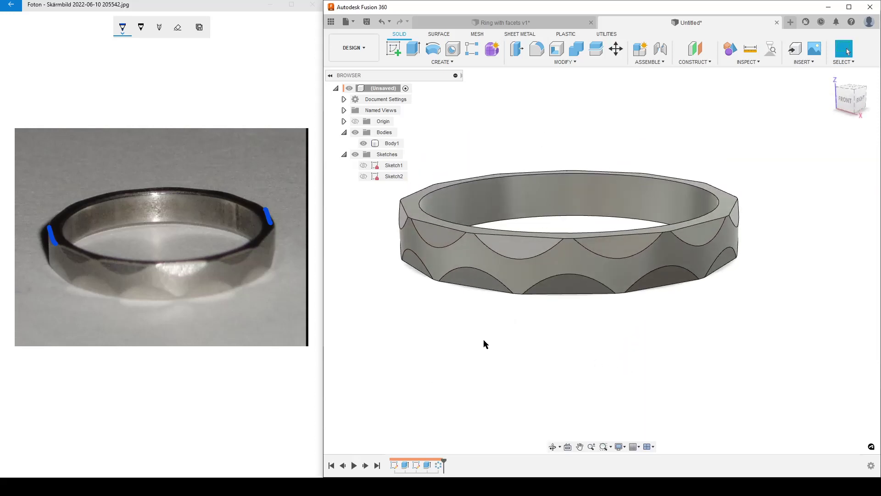